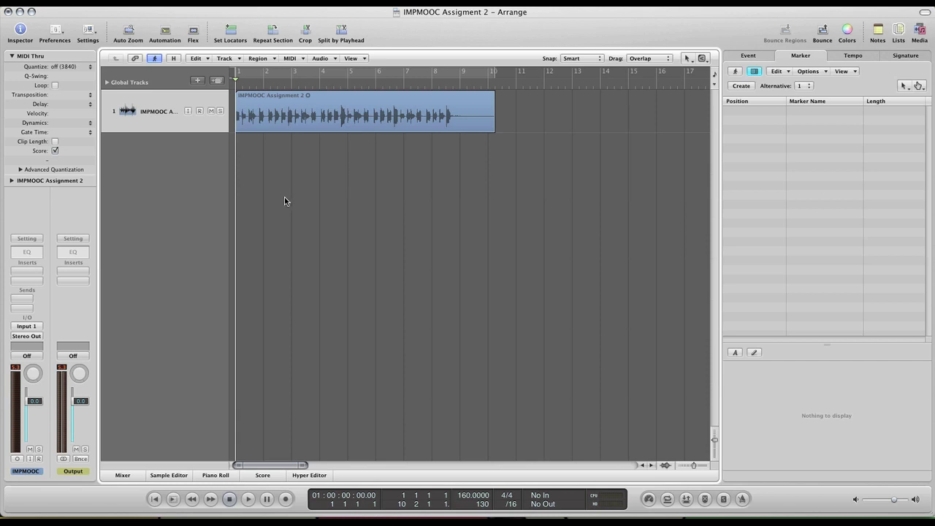
- Select the IMPMOOC Assignment 2 region on track 1 with Command-A so the Inspector shows it
key(super+a)
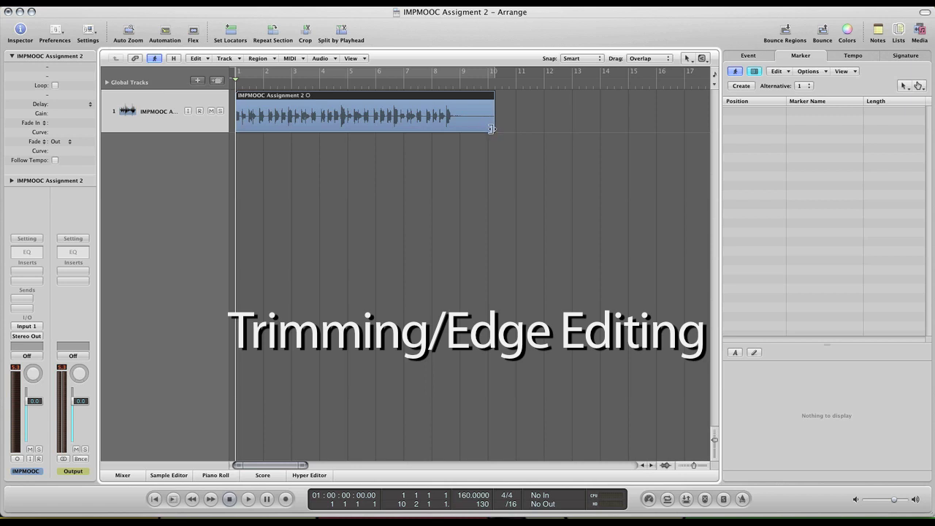
drag(489, 131, 547, 129)
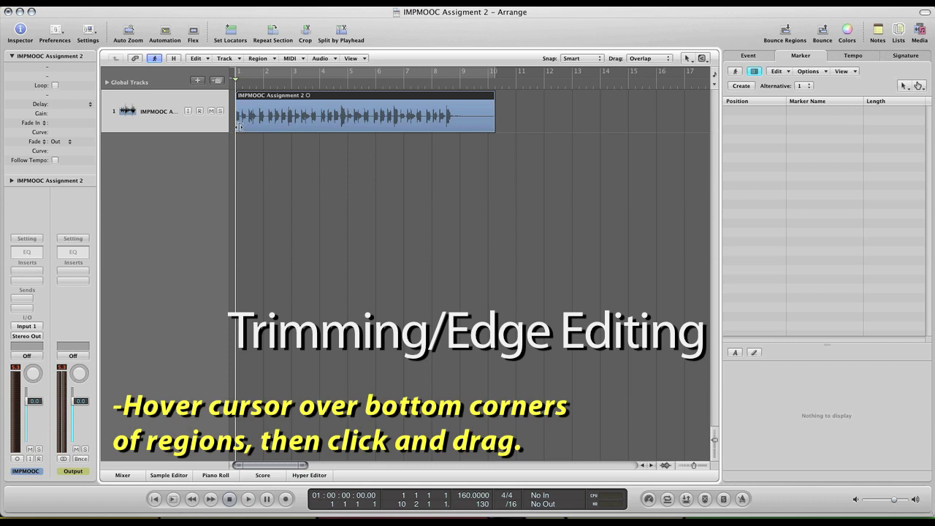
click(490, 126)
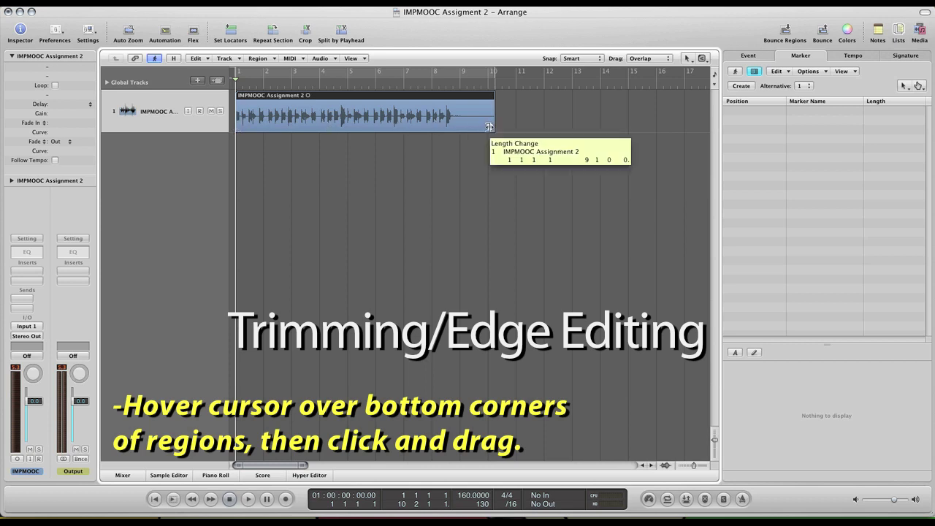
mouse_move(489, 126)
mouse_down()
mouse_move(399, 125)
mouse_move(497, 126)
mouse_up()
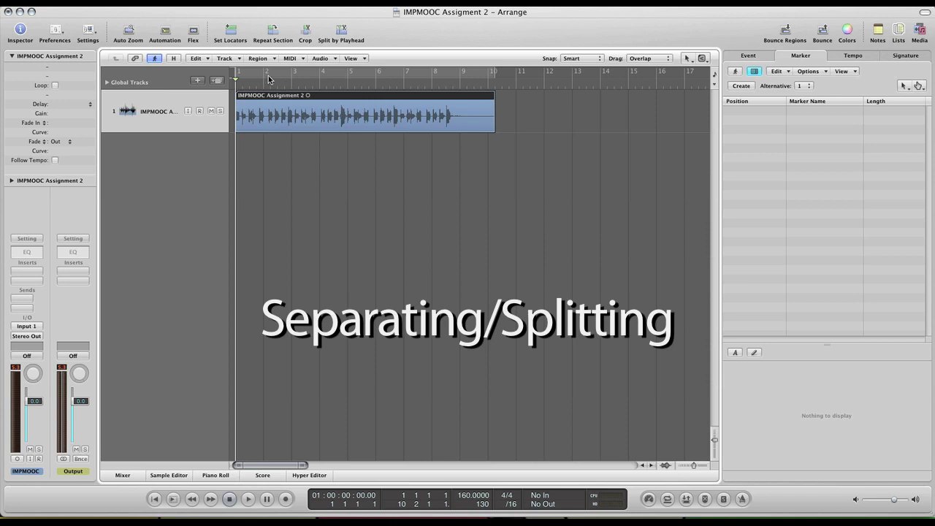
- Place the playhead just past bar 4 and split the region into Assignment 2.1 and 2.2
click(313, 87)
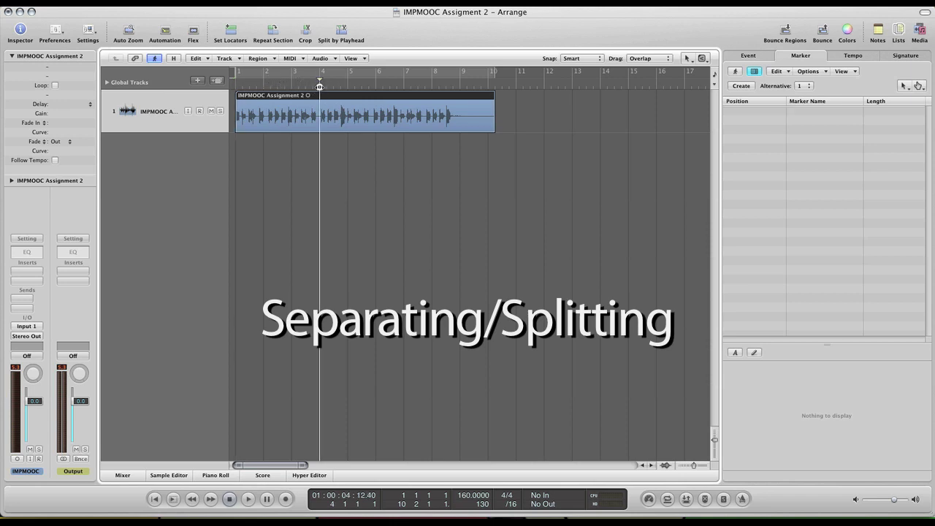
drag(246, 86, 339, 85)
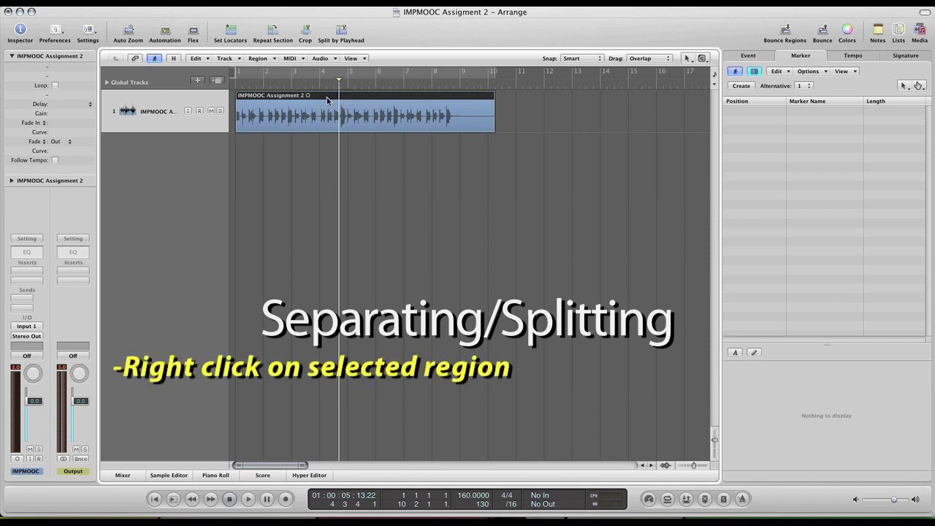
right_click(326, 107)
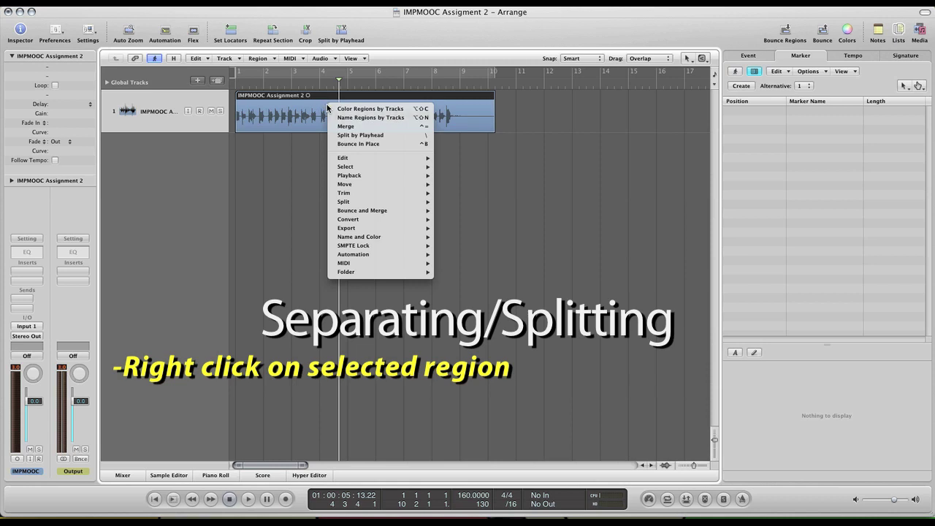
click(378, 138)
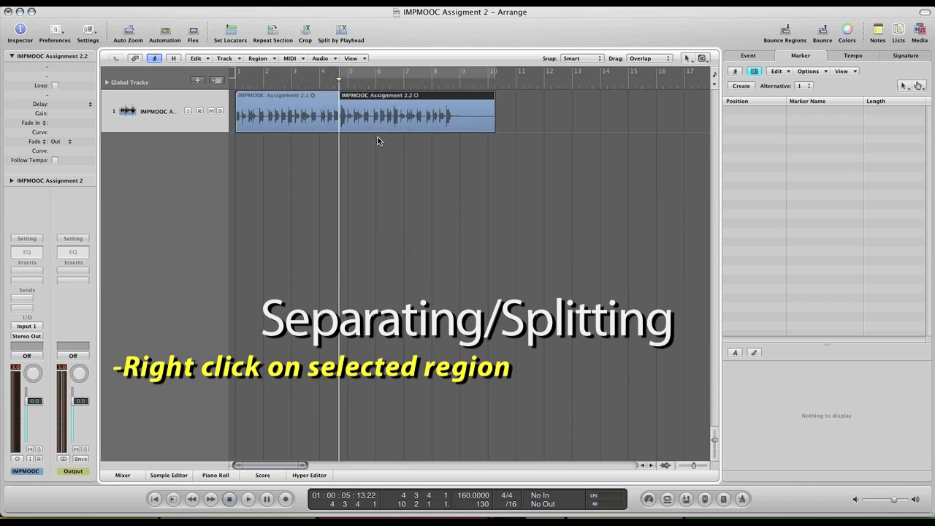
click(314, 117)
click(385, 114)
click(322, 113)
click(360, 113)
- Undo and redo the split, finally splitting at the playhead with the backslash key
key(super+z)
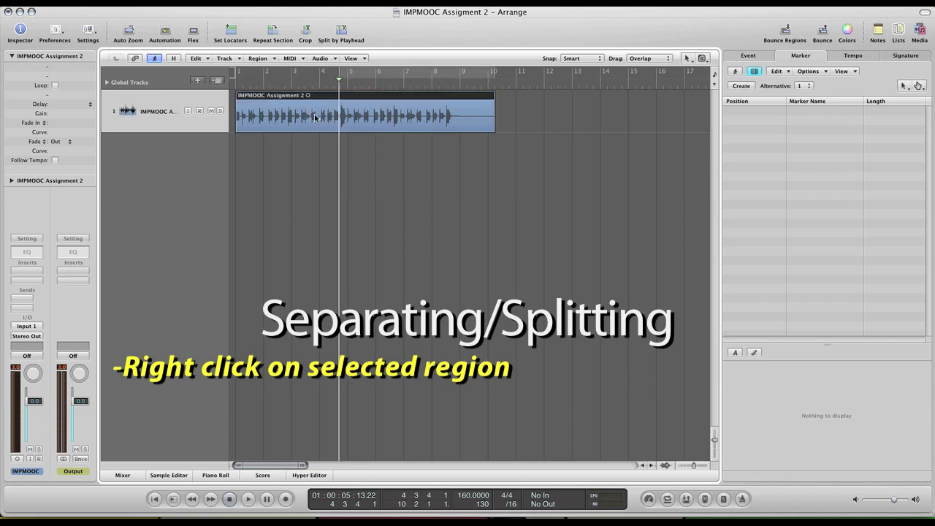
click(342, 33)
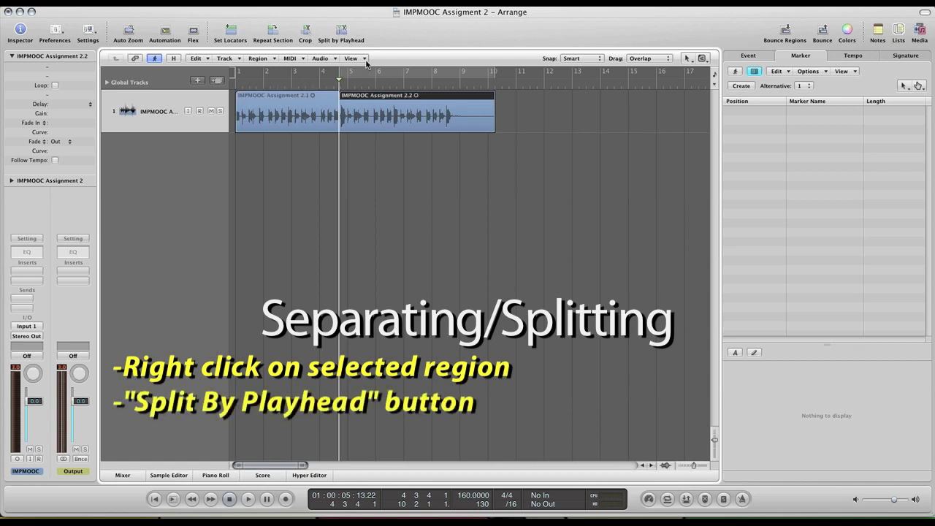
key(super+z)
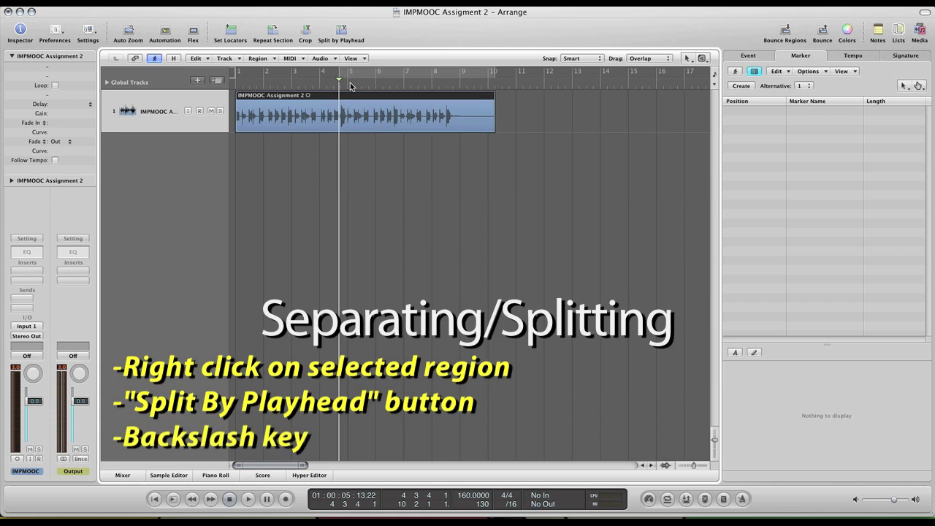
key(super+Left)
key(backslash)
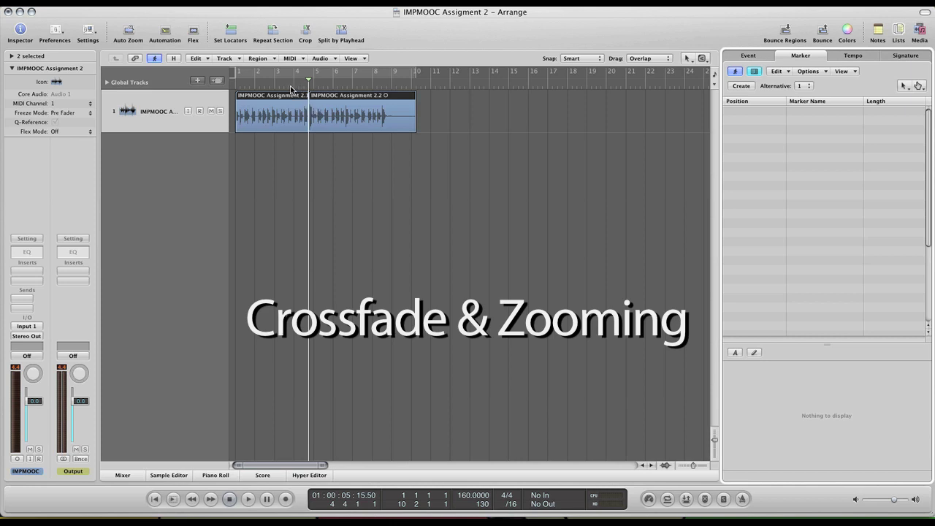
- Park the playhead just before bar 4 and keep Pointer as the primary tool
click(291, 88)
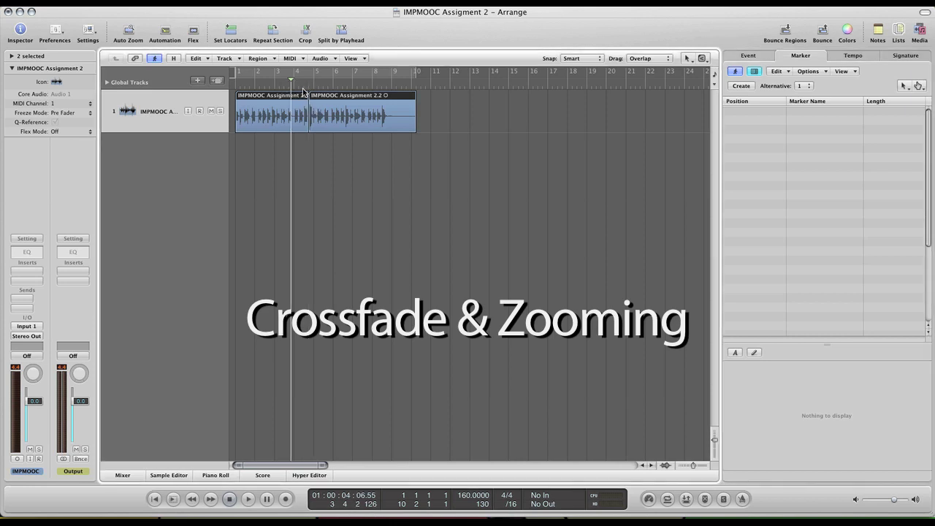
click(686, 59)
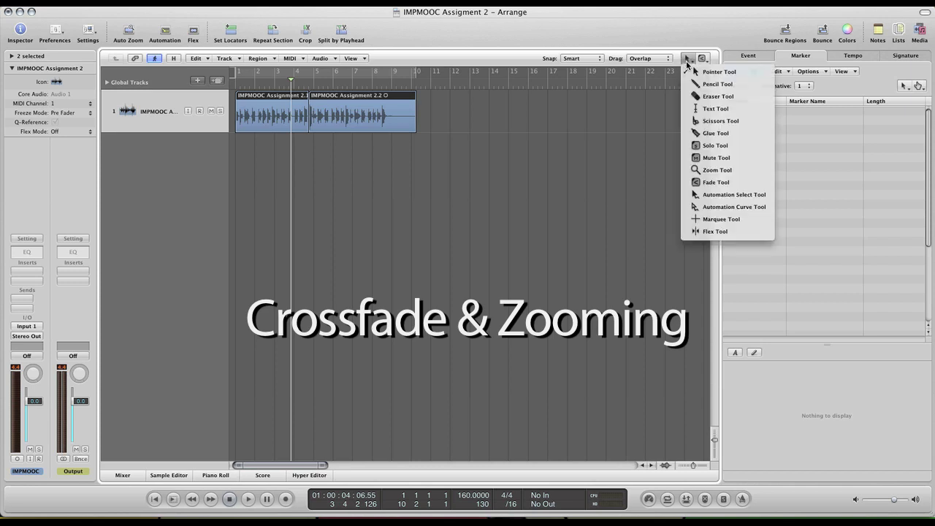
click(686, 61)
click(703, 59)
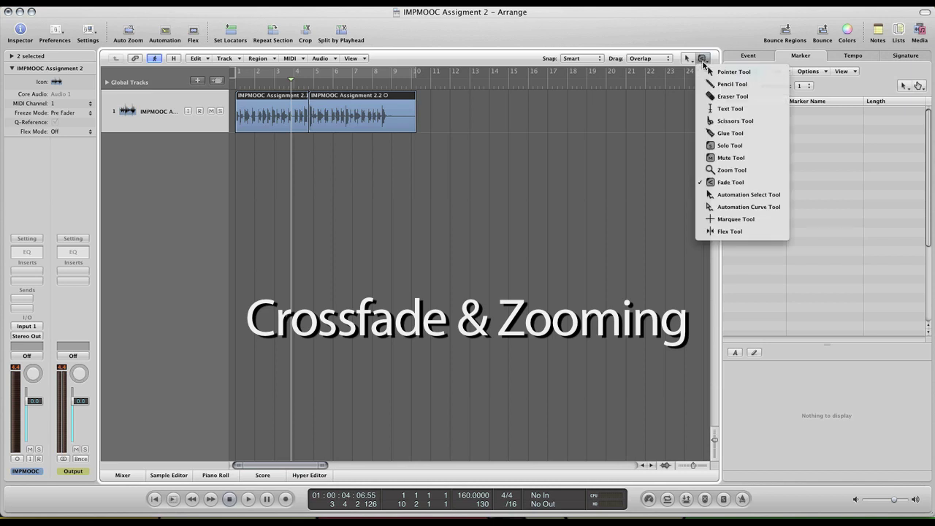
click(703, 61)
click(688, 60)
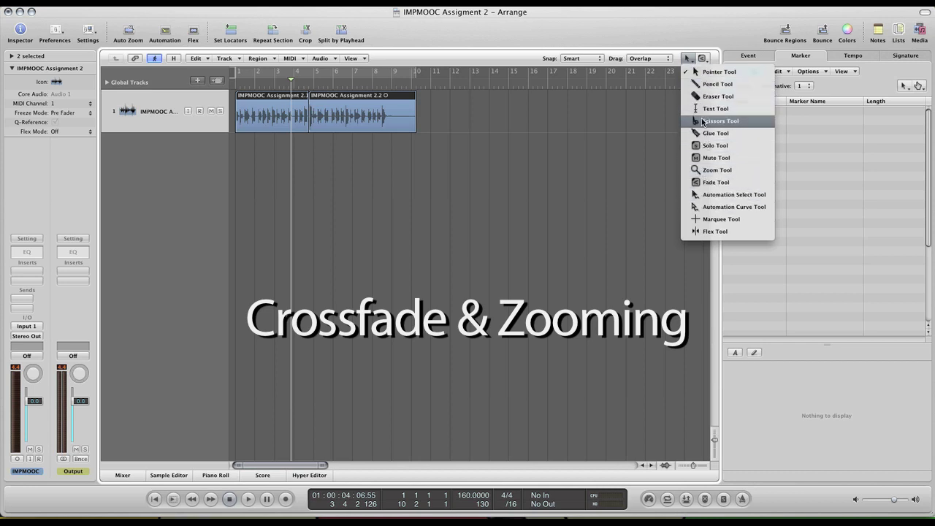
click(713, 73)
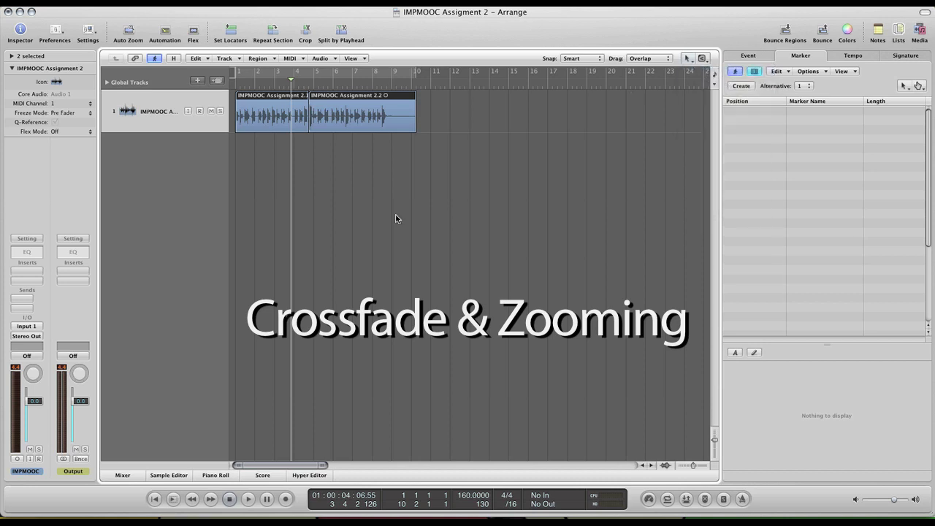
- Select and deselect the Assignment 2.1 and 2.2 regions, then bring up the alternate tool menu
click(373, 150)
click(407, 111)
click(456, 108)
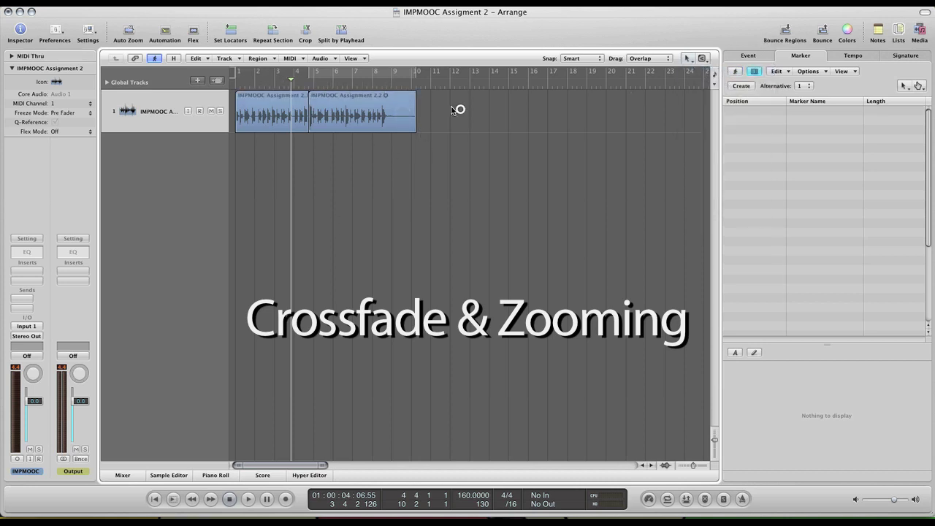
click(285, 105)
click(363, 114)
click(461, 109)
click(703, 59)
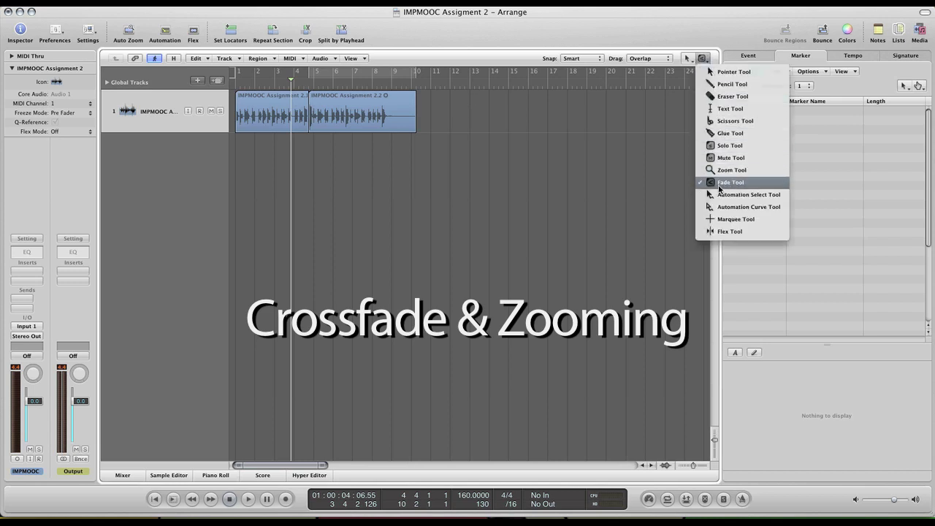
- Make Zoom the alternate (Command-click) tool
click(717, 185)
click(701, 59)
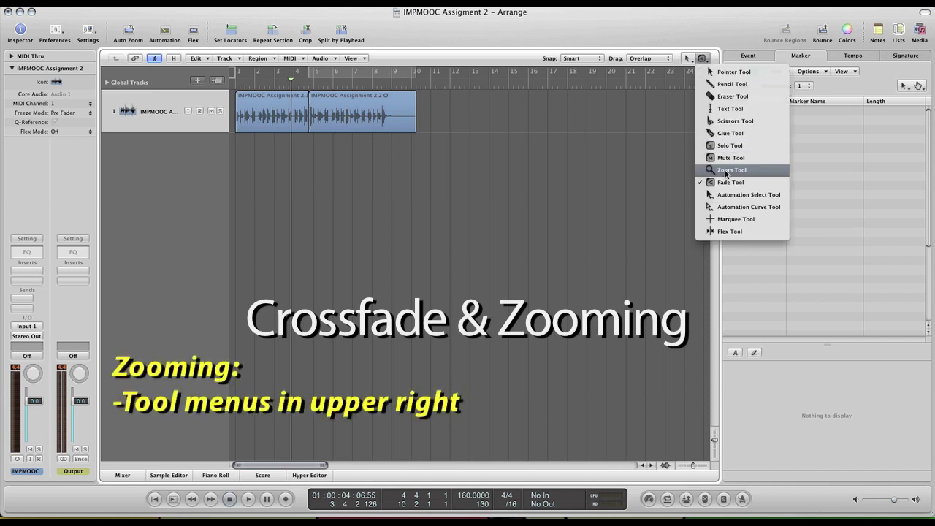
click(726, 169)
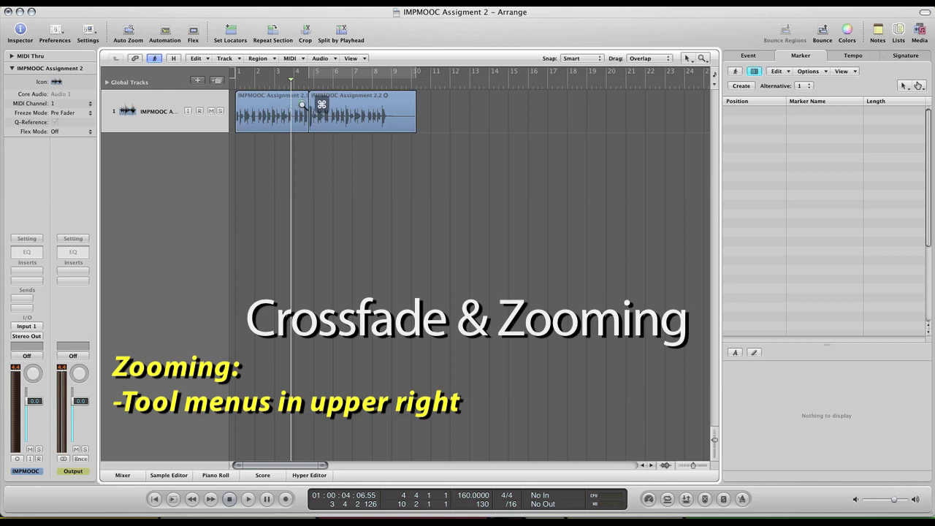
- Zoom in close on the join between Assignment 2.1 and 2.2 near bar 4
drag(299, 102, 323, 130)
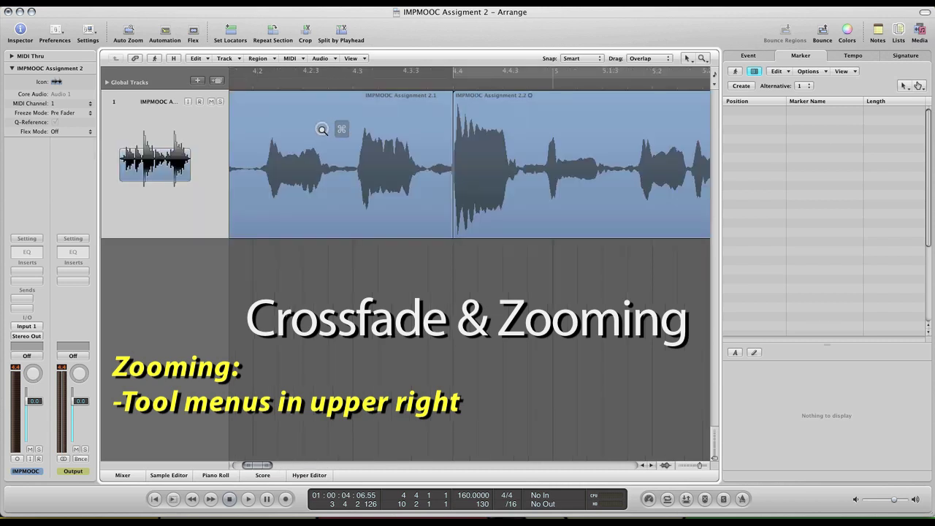
click(442, 108)
click(511, 110)
click(426, 110)
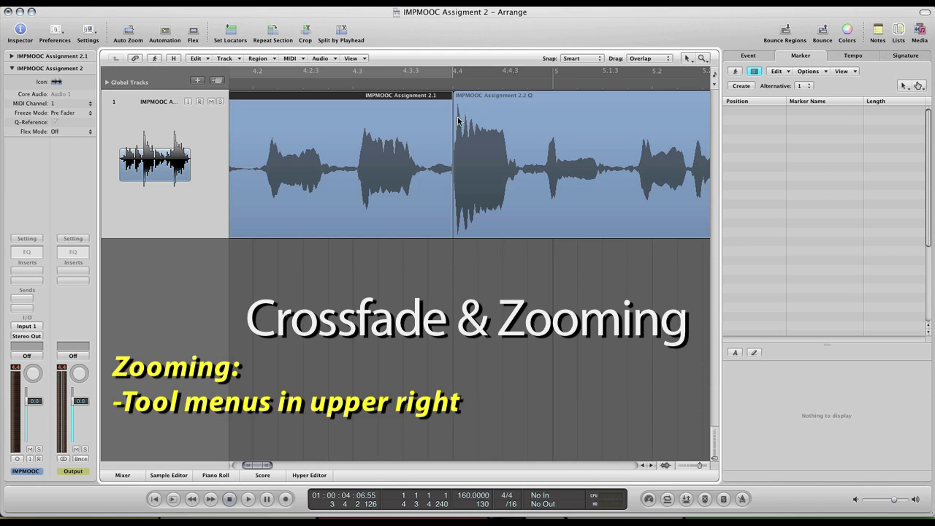
click(483, 116)
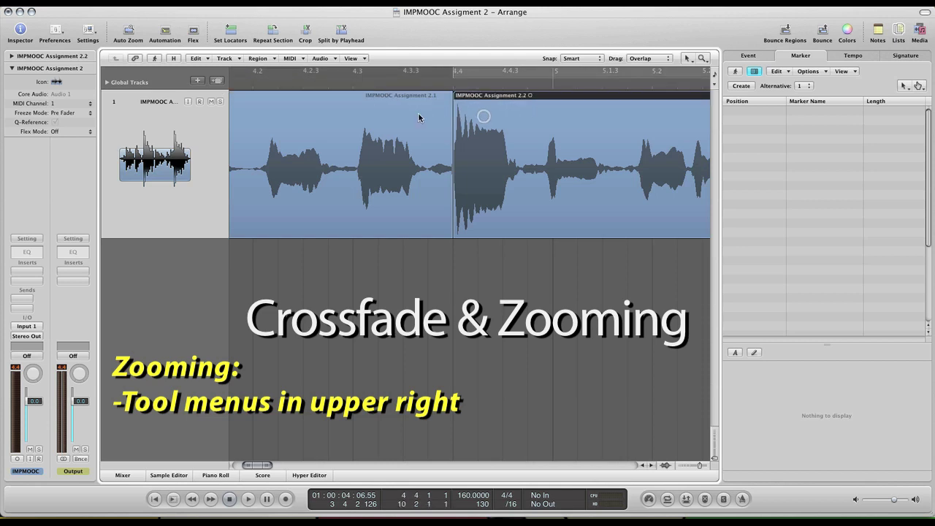
ctrl+alt+click(434, 114)
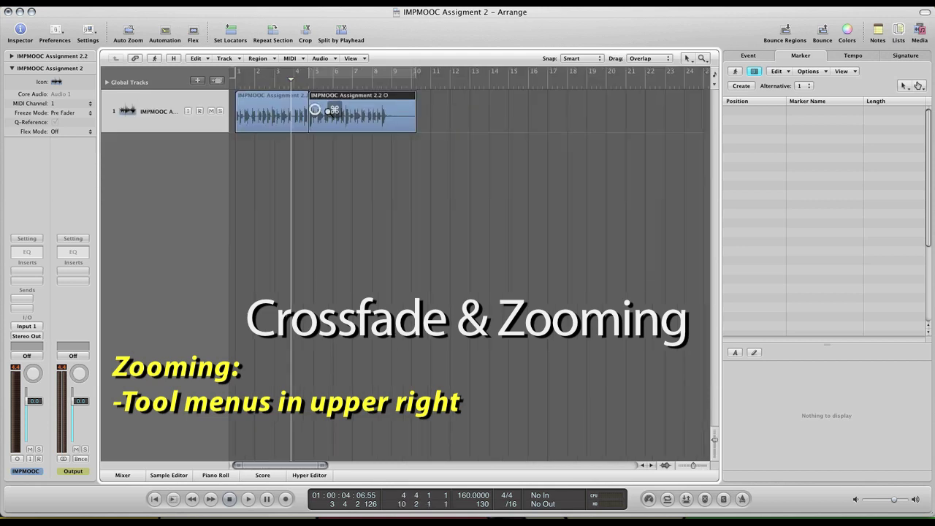
drag(302, 104, 318, 125)
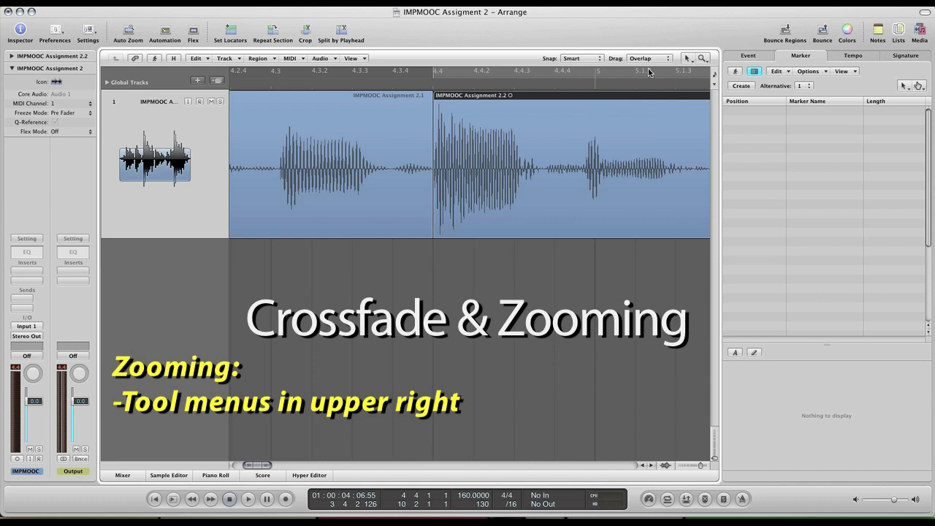
- Draw a crossfade across the 2.1/2.2 join with the Fade tool, then zoom back out
click(702, 59)
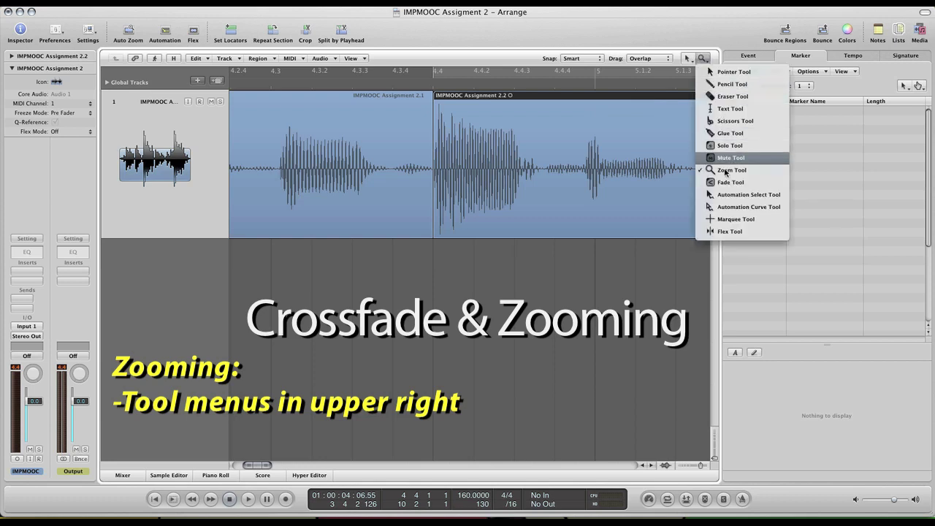
click(727, 182)
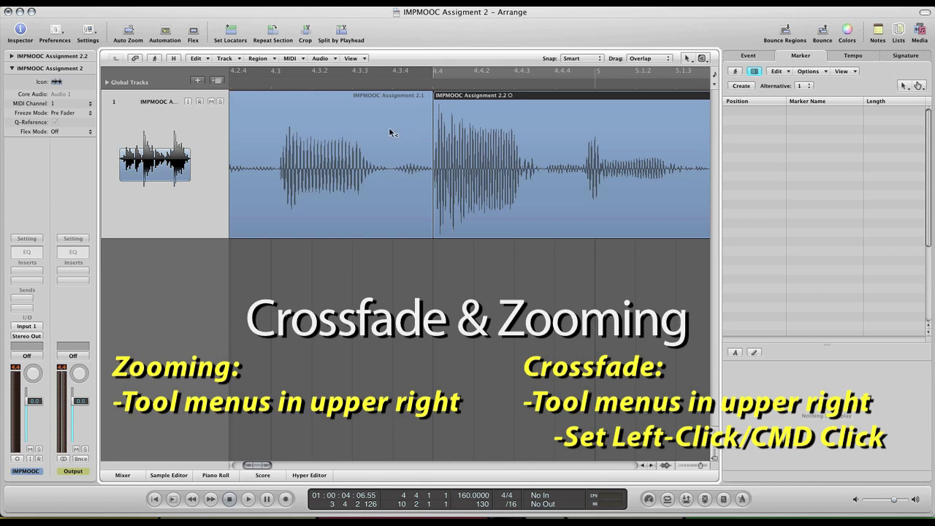
drag(397, 117, 479, 170)
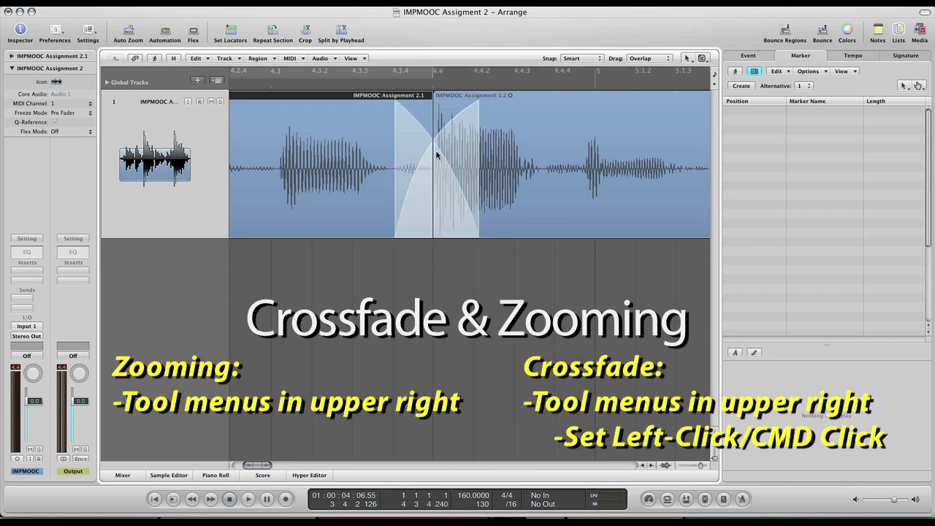
click(701, 58)
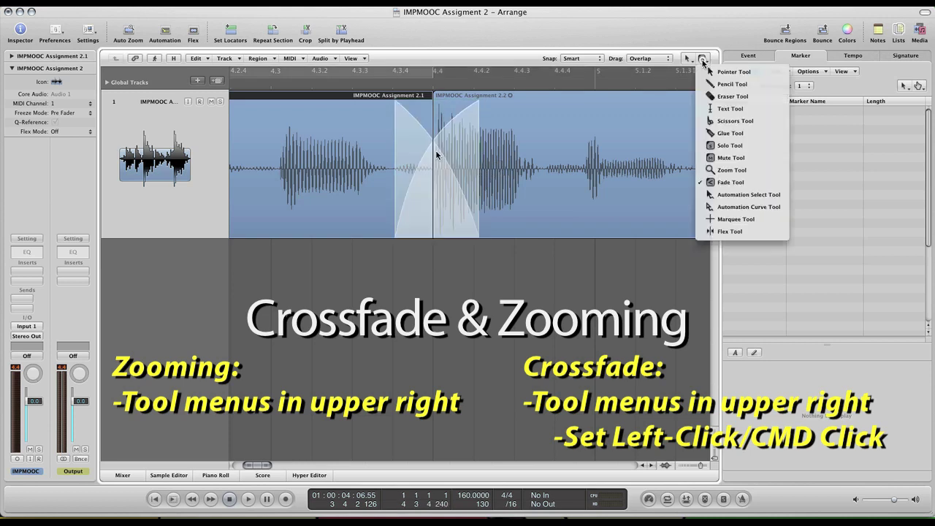
click(730, 171)
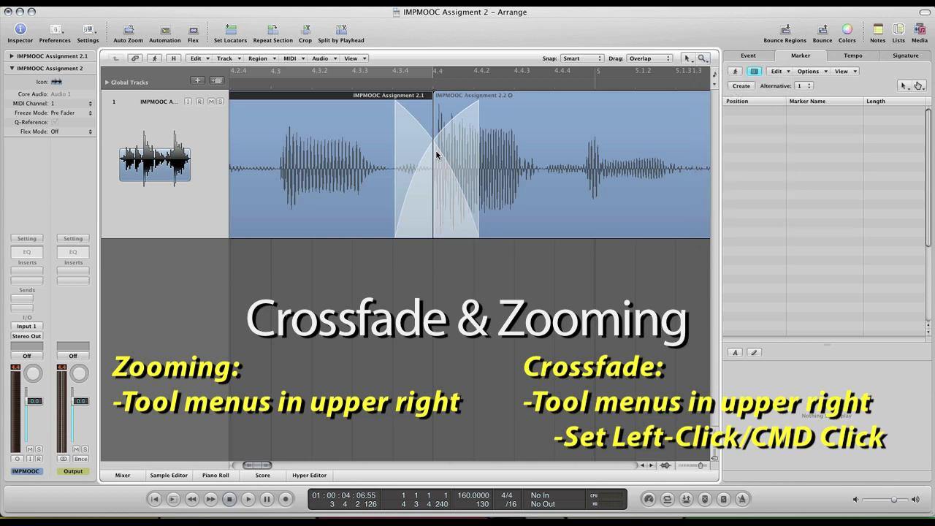
ctrl+click(435, 150)
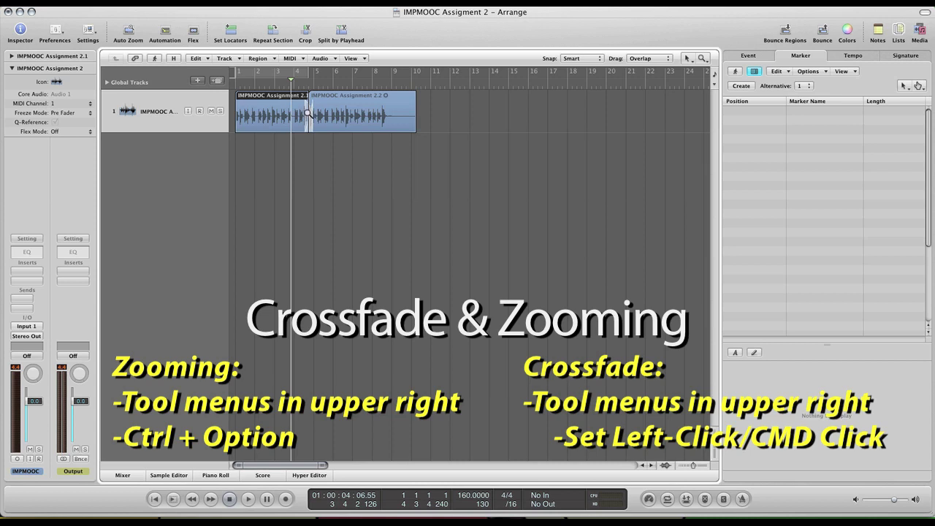
- Zoom in on the crossfade, set Fade as the alternate tool, and zoom back out
drag(301, 114, 365, 131)
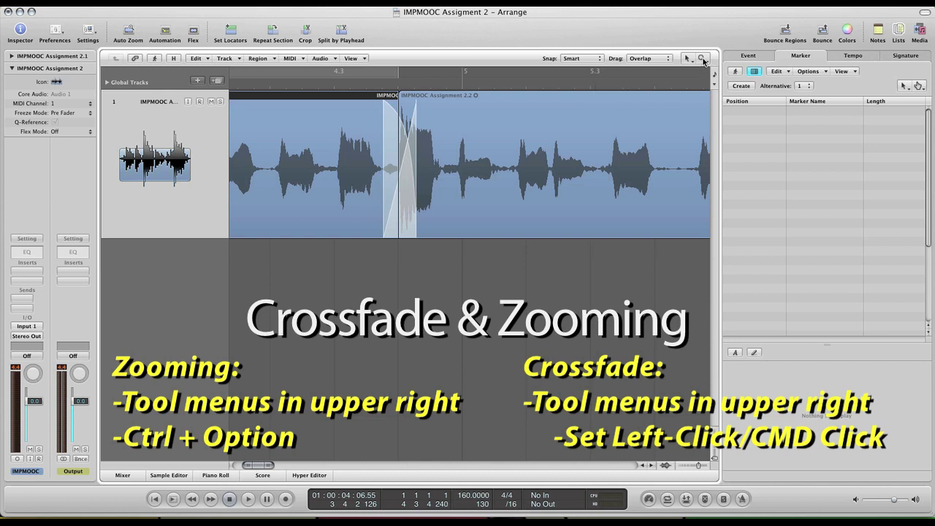
click(701, 58)
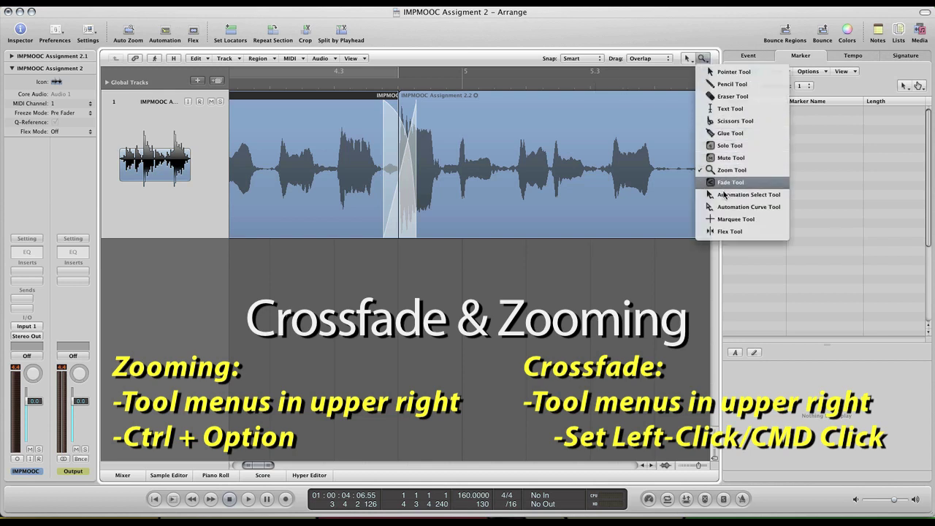
click(727, 181)
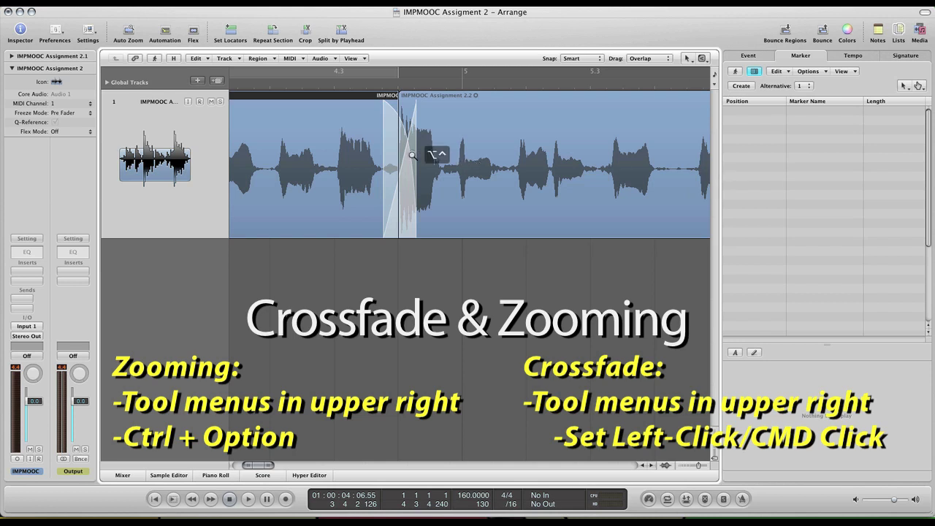
ctrl+alt+click(412, 153)
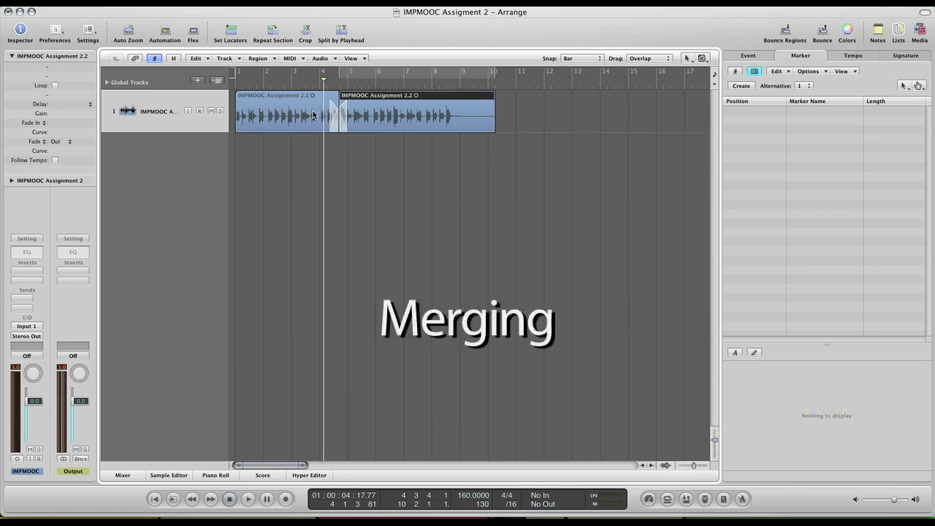
- Select both split regions, merge them, and create the new merged audio file
click(506, 113)
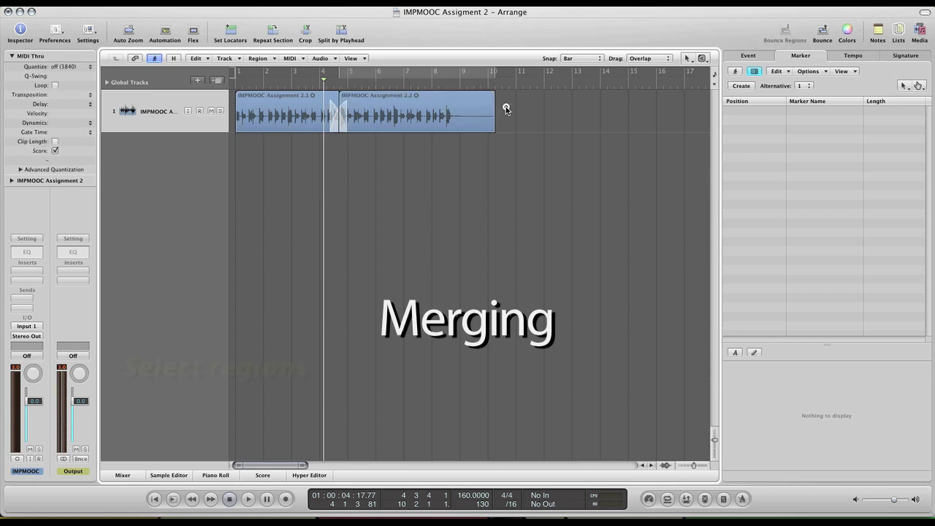
click(492, 114)
shift+click(279, 119)
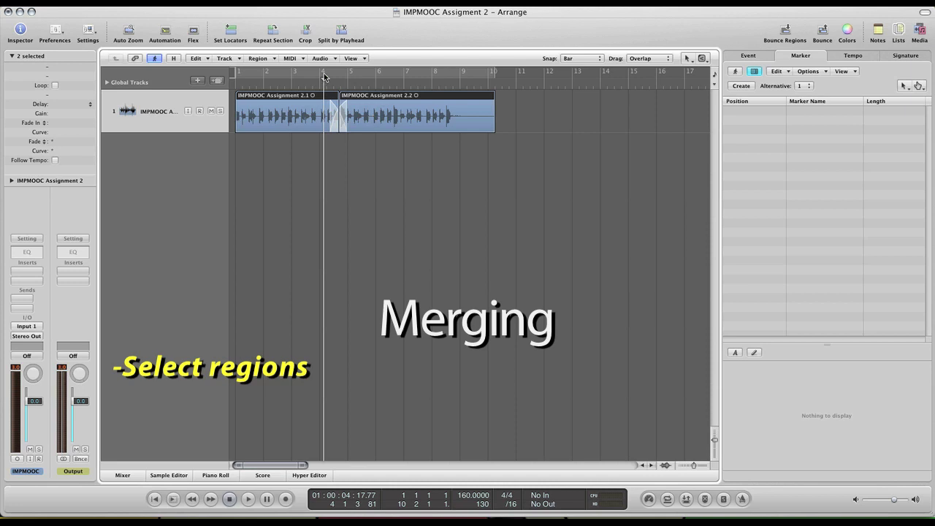
right_click(356, 111)
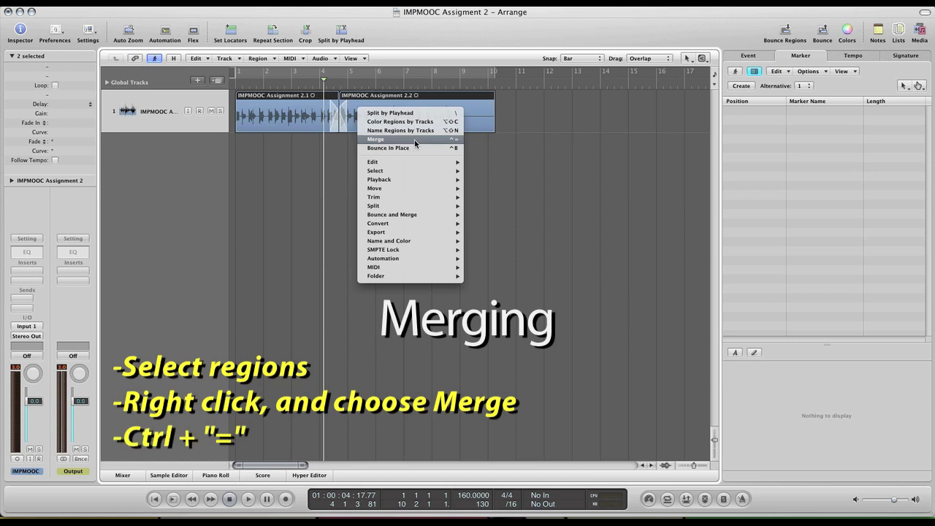
click(455, 141)
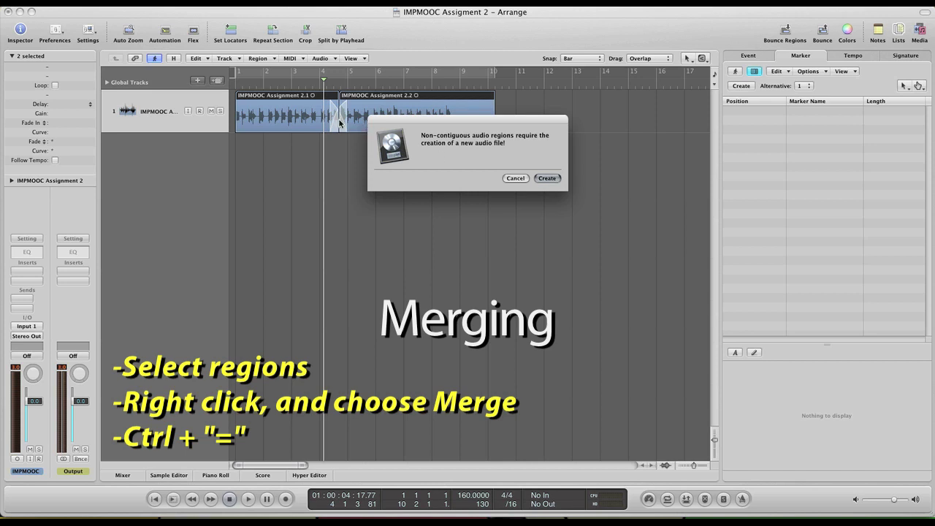
click(546, 178)
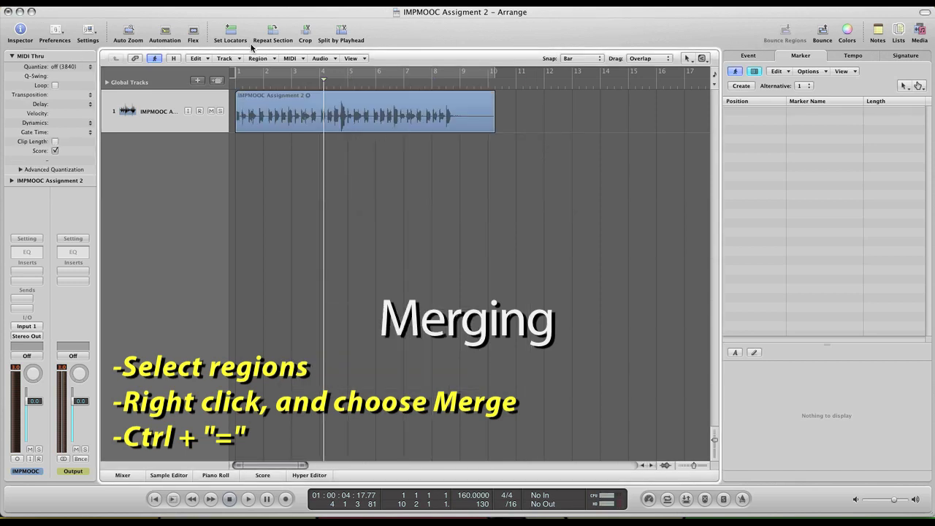
- Return the playhead to bar 1 and start playback
drag(270, 85, 231, 85)
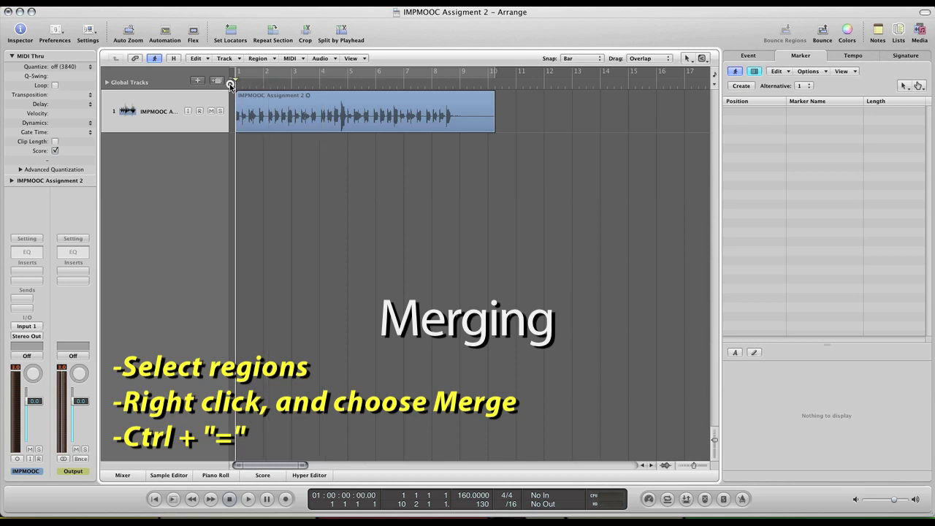
key(space)
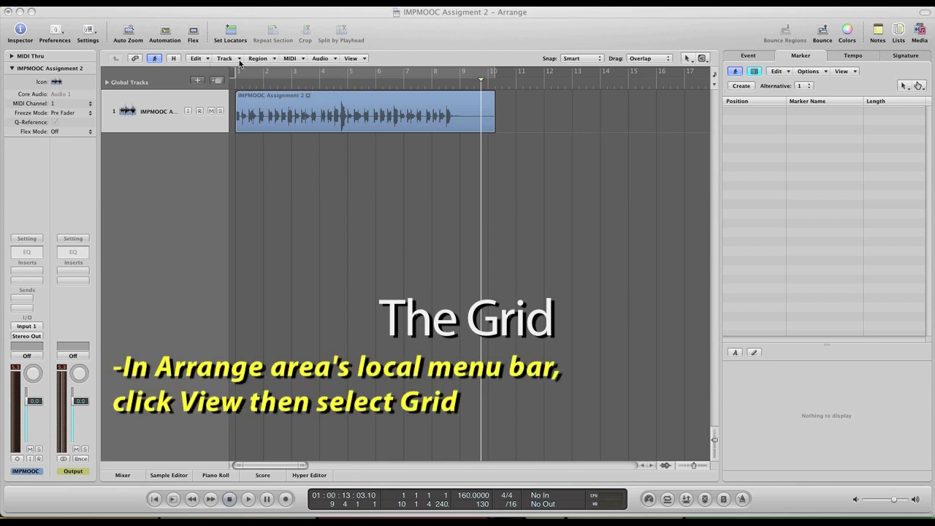
click(353, 61)
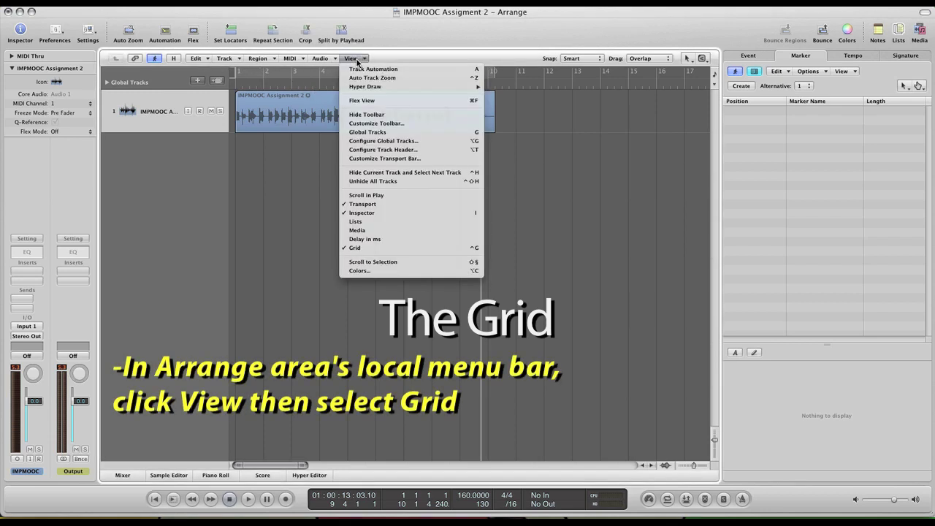
click(396, 249)
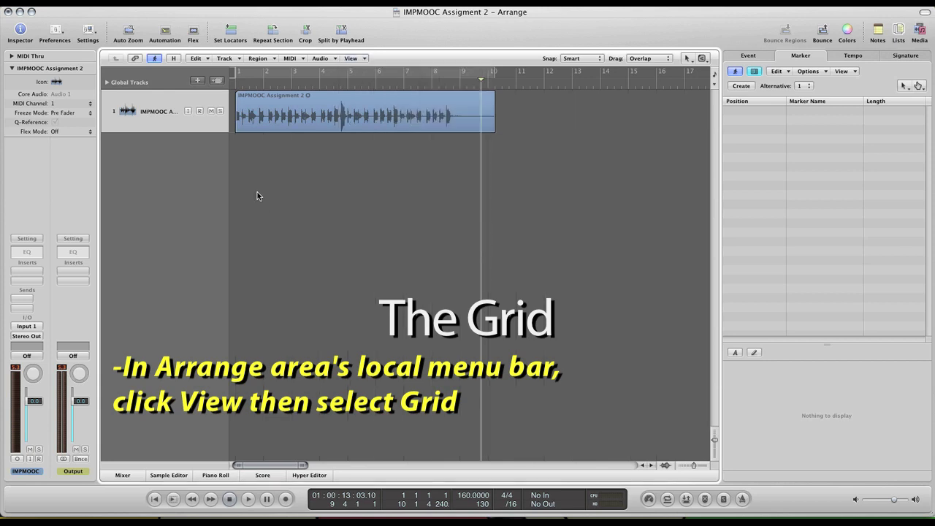
click(362, 59)
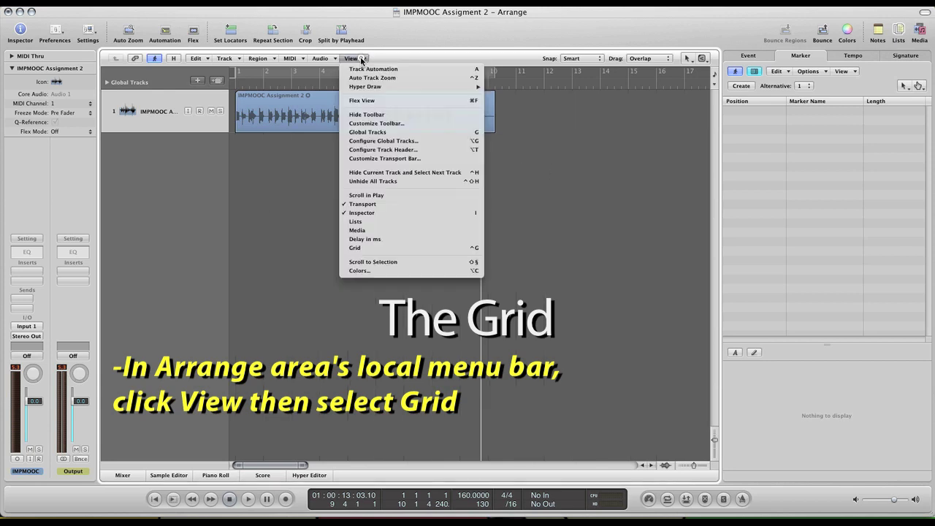
click(415, 252)
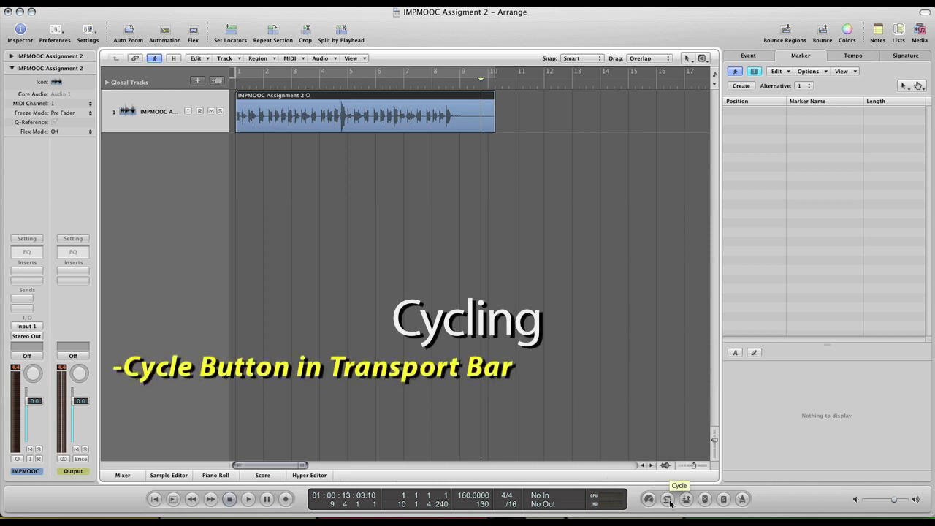
- Turn on cycle and drag the cycle area to span bars 1 to 10
click(668, 498)
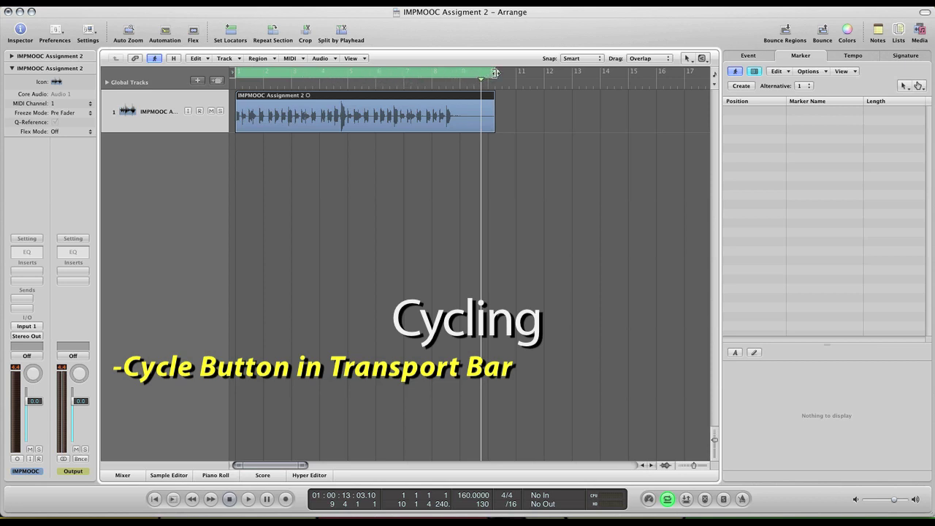
drag(495, 73, 286, 73)
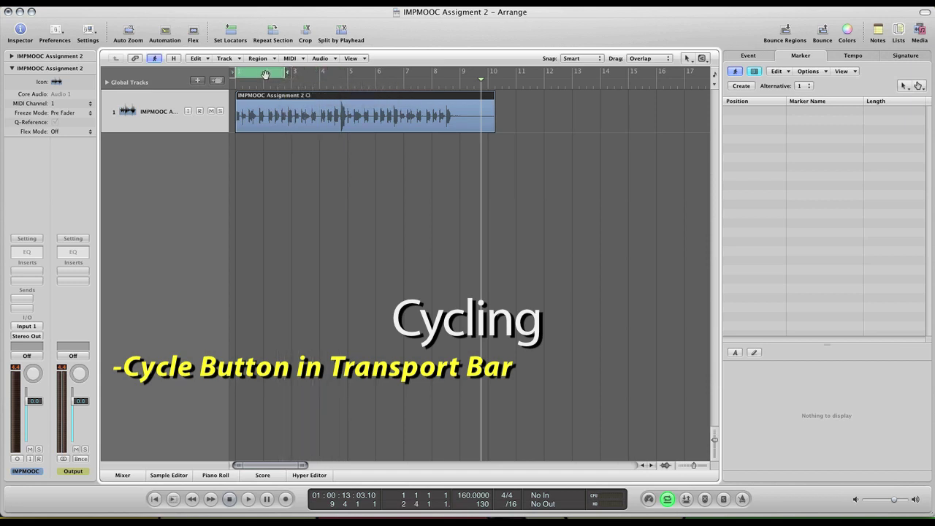
drag(286, 73, 497, 73)
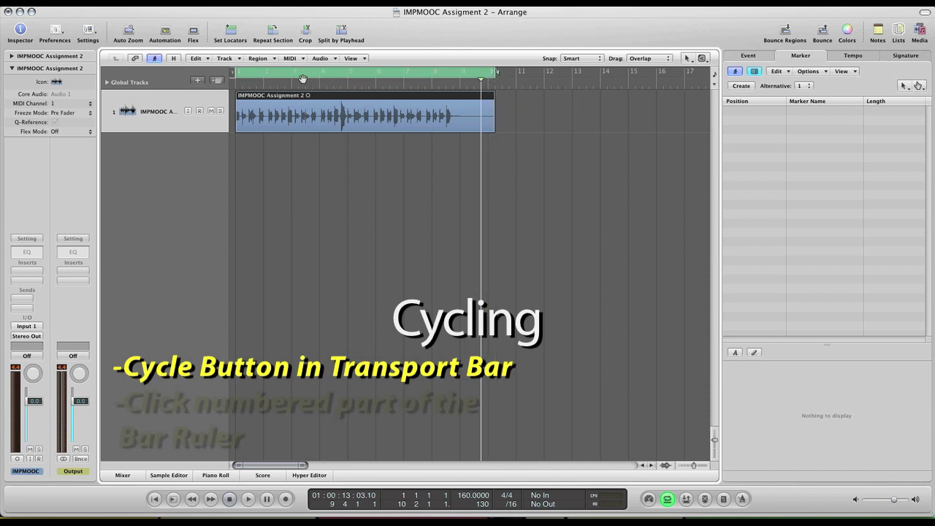
- Toggle cycle off and on from the bar ruler, leaving it on
click(302, 76)
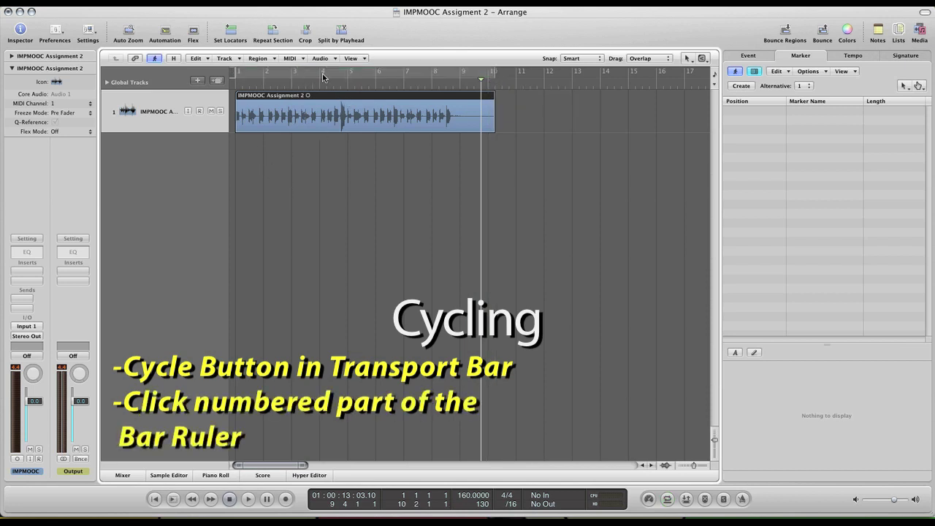
click(295, 74)
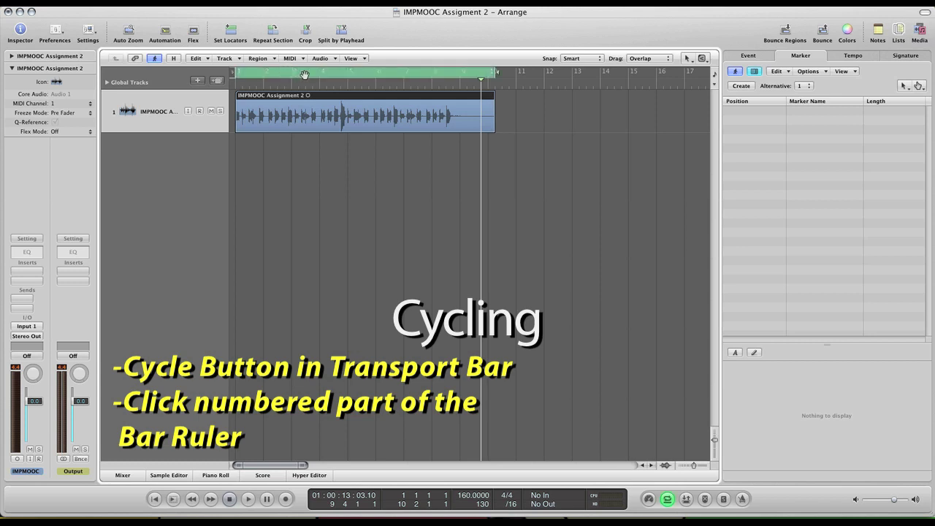
click(303, 74)
click(280, 76)
click(288, 74)
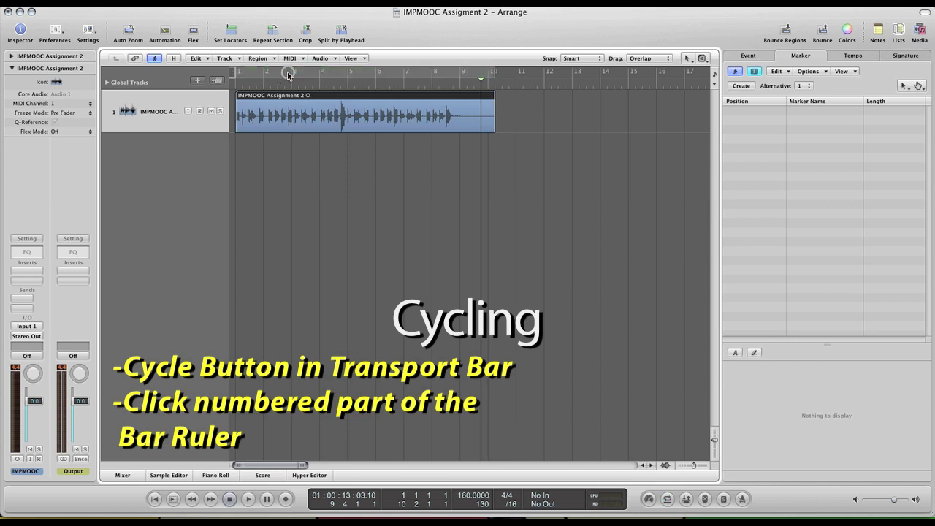
click(289, 75)
click(288, 75)
click(290, 74)
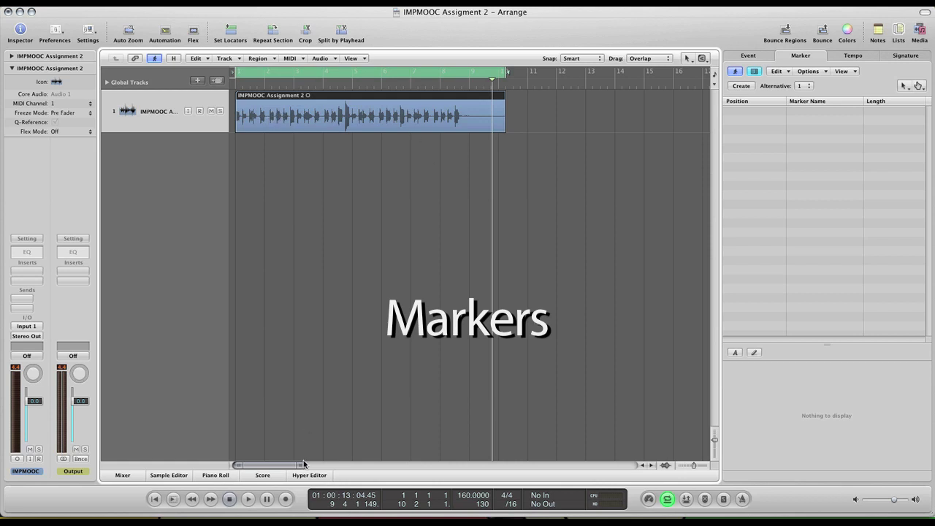
- Zoom out to the whole region, turn cycle off, and expand Global Tracks into Marker, Signature and Tempo lanes
drag(303, 468, 423, 465)
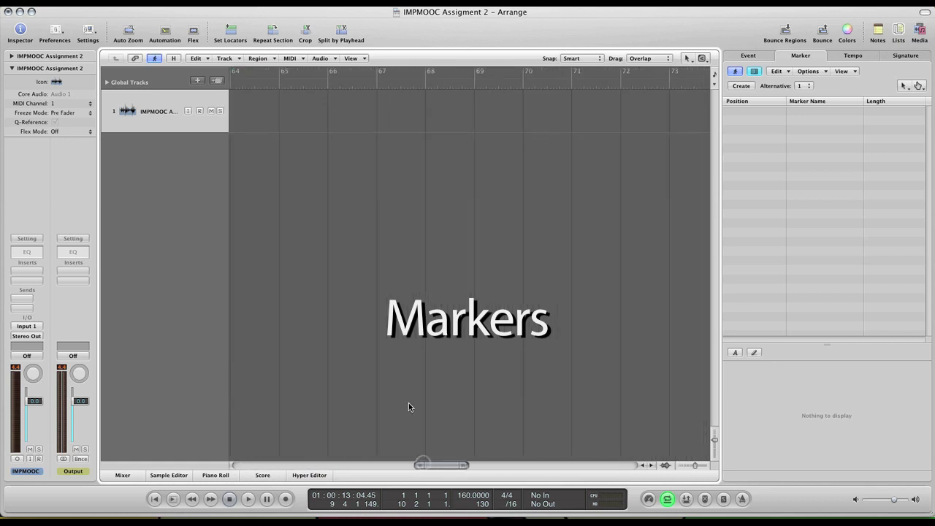
key(z)
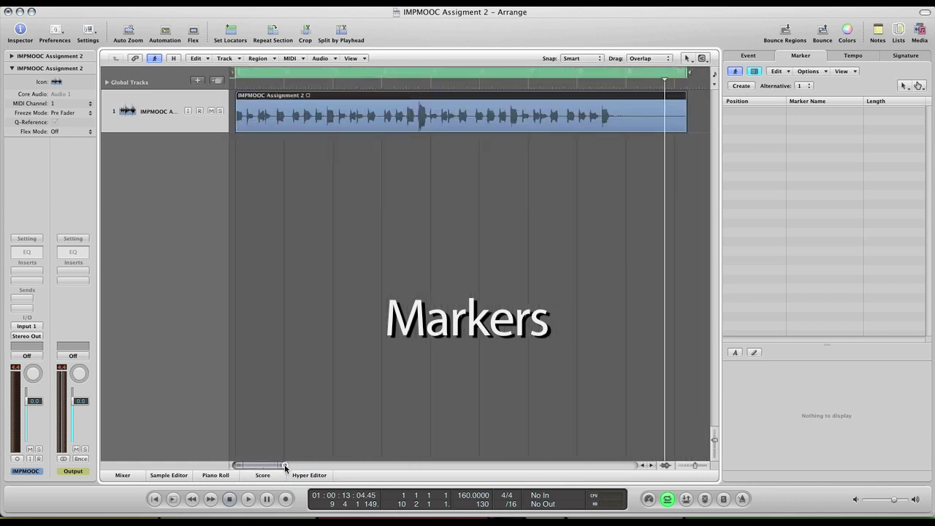
drag(285, 465, 310, 466)
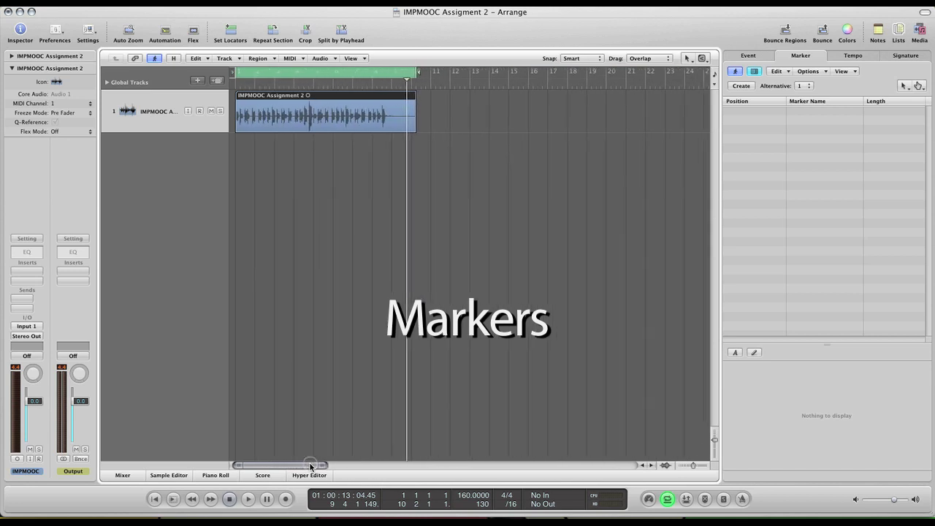
click(326, 73)
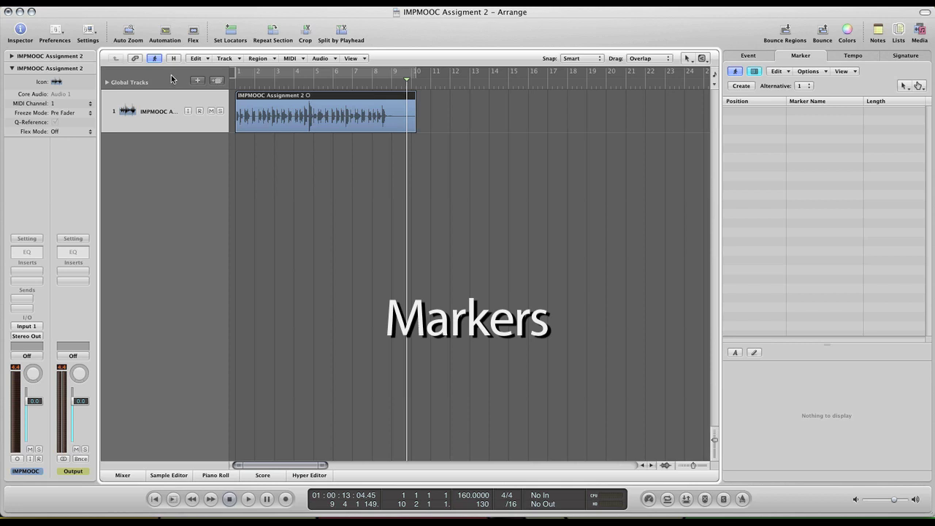
click(106, 83)
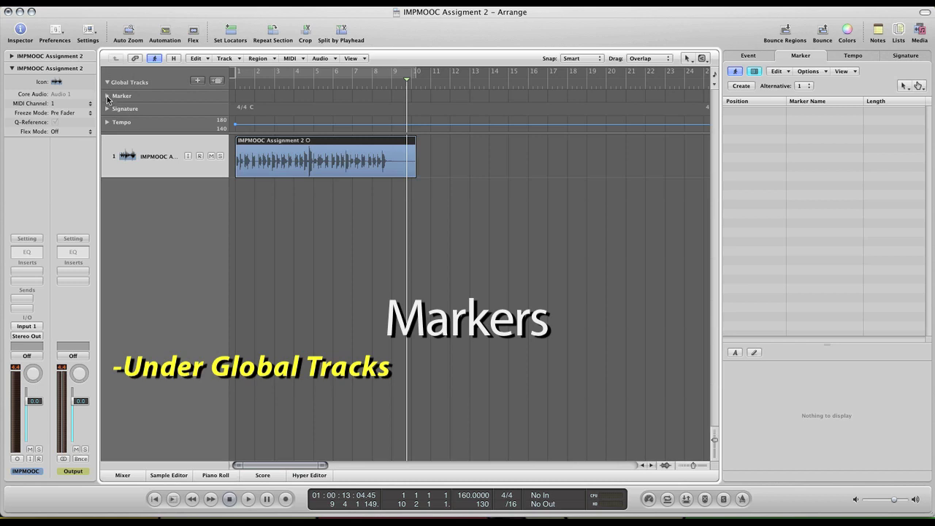
- Expand the Marker track and add a marker near bar 4
click(107, 97)
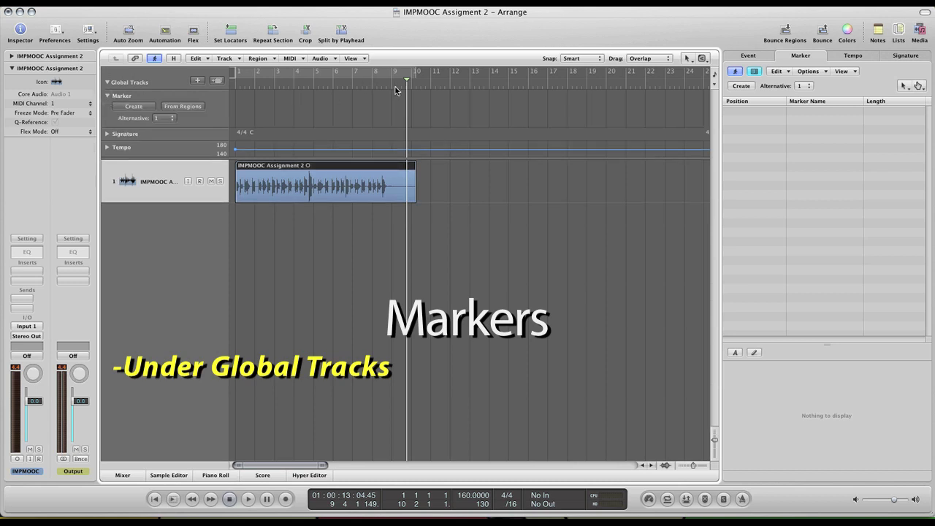
drag(391, 88, 307, 88)
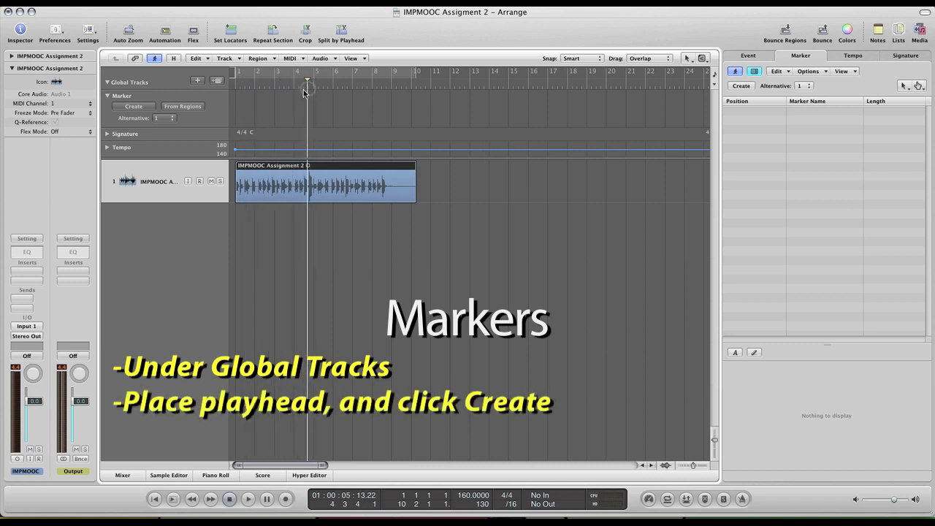
click(143, 109)
- Move the playhead back to bar 1 and create Marker 1 there
click(292, 86)
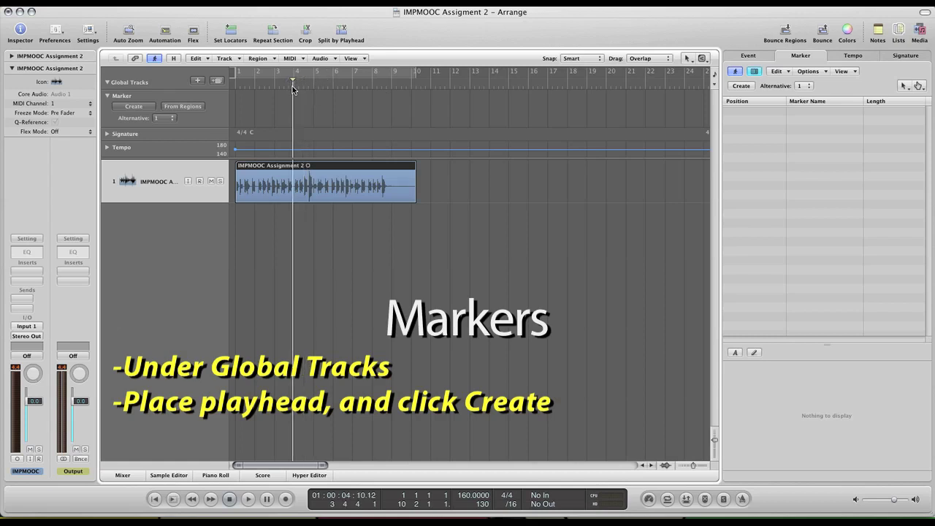
drag(292, 86, 229, 86)
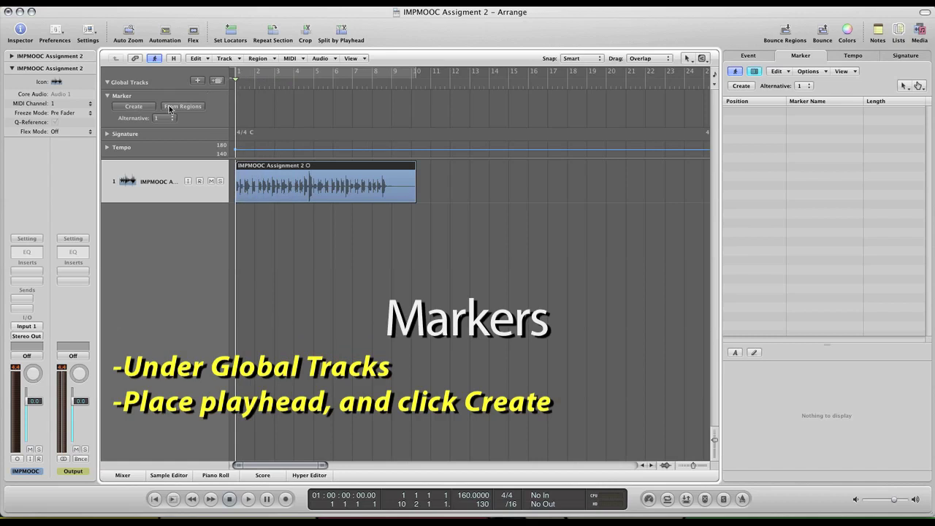
click(254, 87)
drag(254, 86, 233, 86)
click(134, 107)
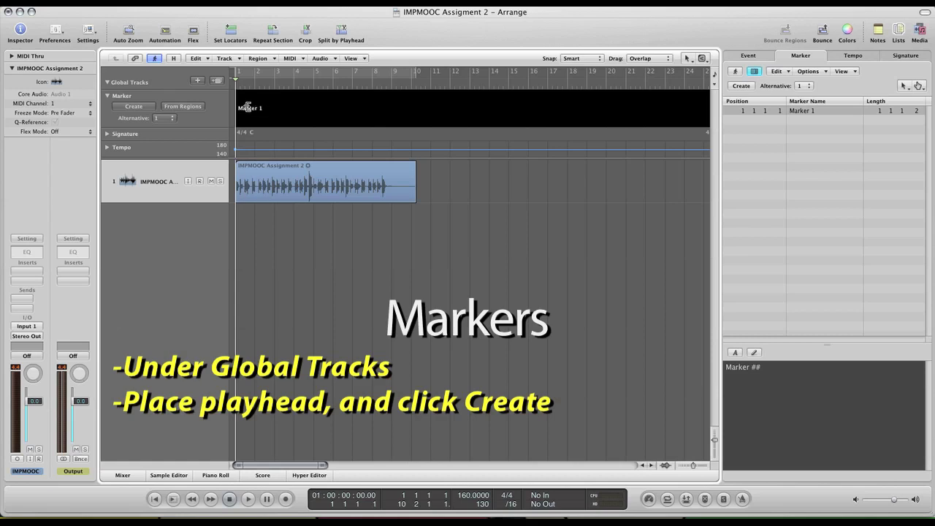
- Rename the bar-1 marker from Marker 1 to Intro
double_click(263, 108)
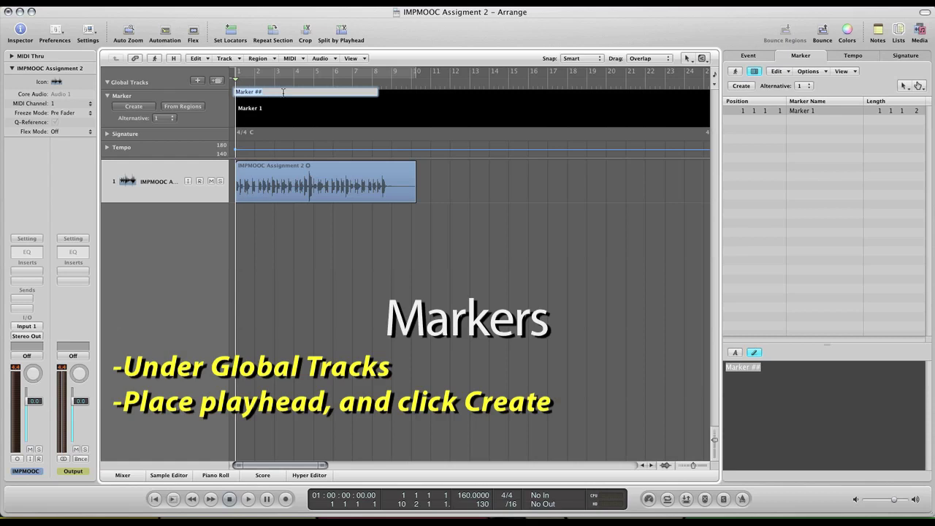
key(BackSpace)
key(Return)
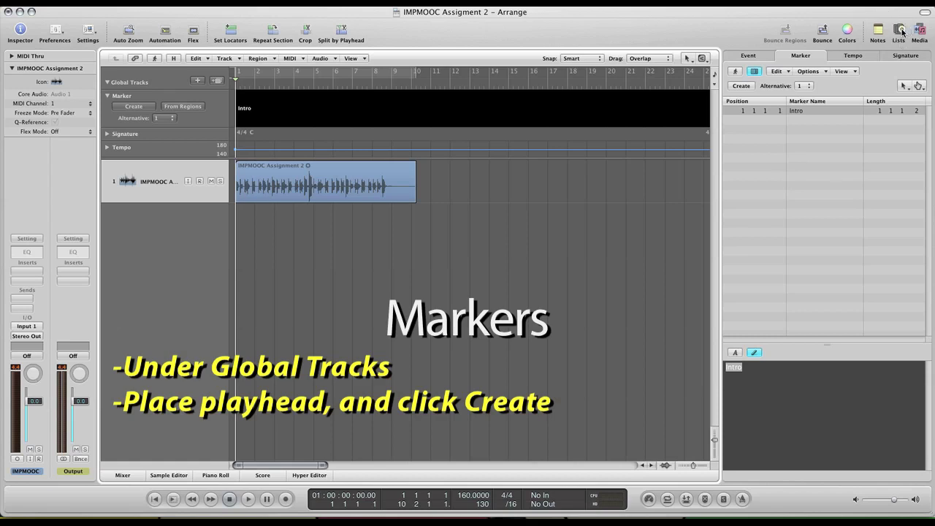
- Browse the Event, Tempo and Signature lists, then return to the Marker list
click(794, 83)
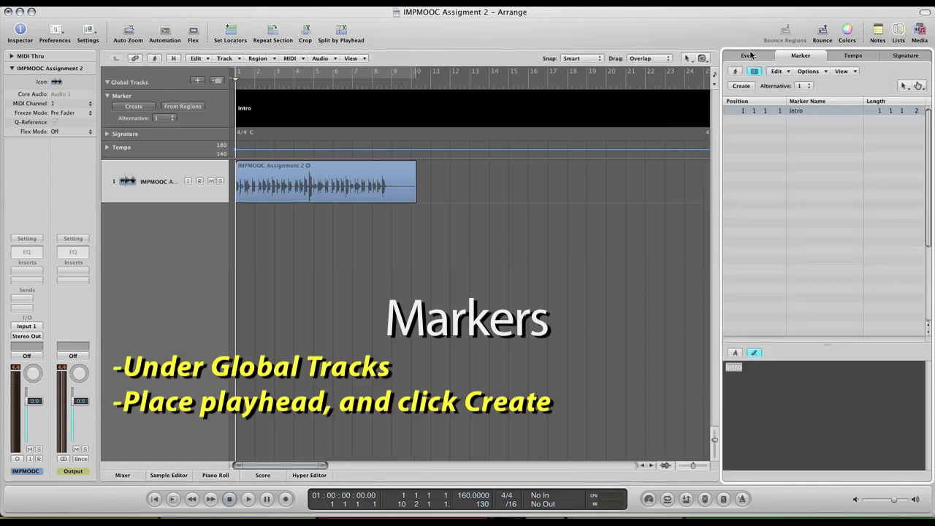
click(750, 55)
click(853, 57)
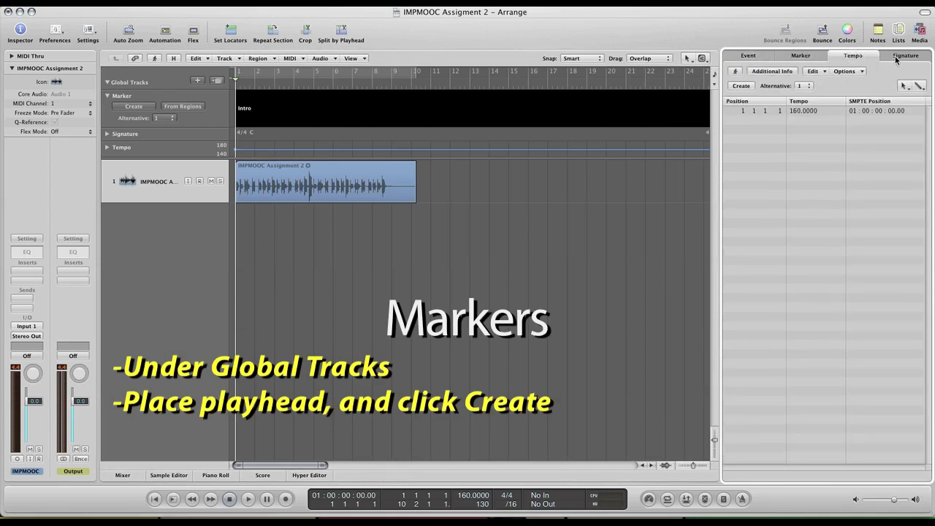
click(899, 56)
click(801, 57)
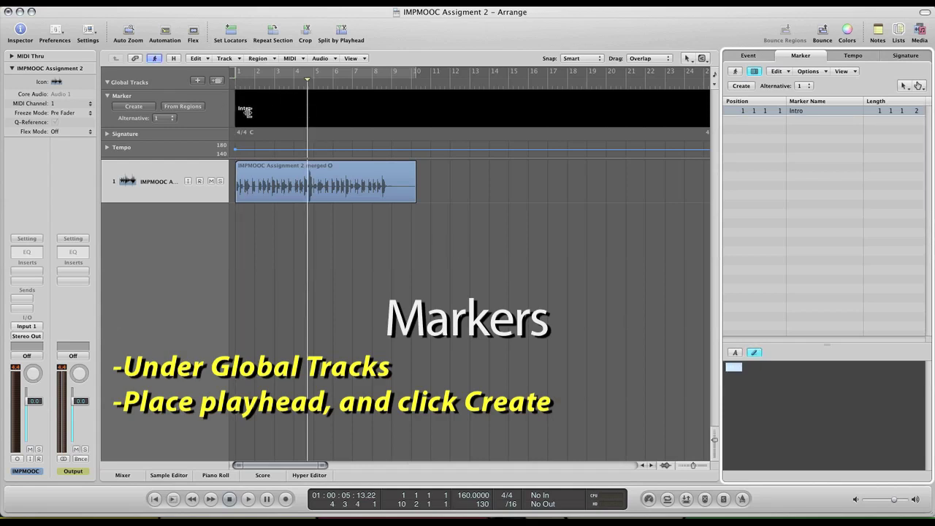
- Create a marker just before bar 5, name it 'Verse 1', and select the audio region
drag(302, 85, 308, 82)
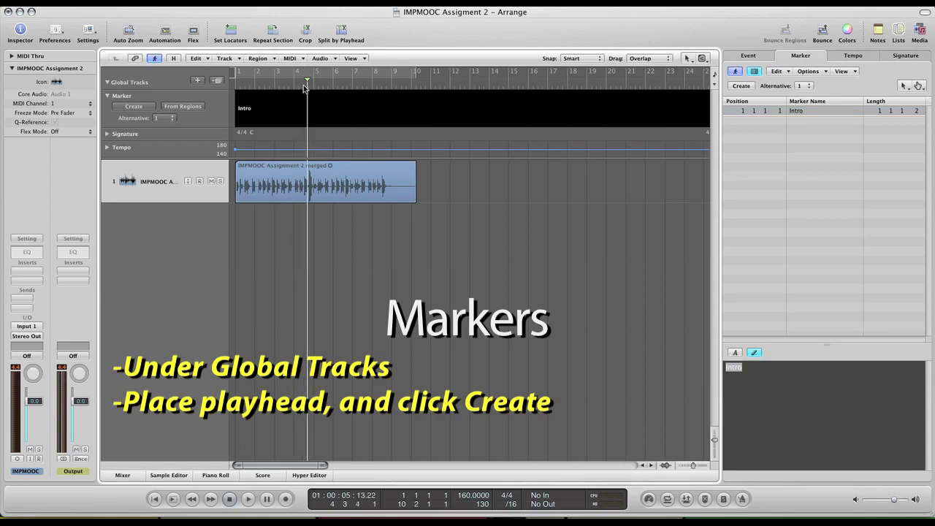
click(143, 107)
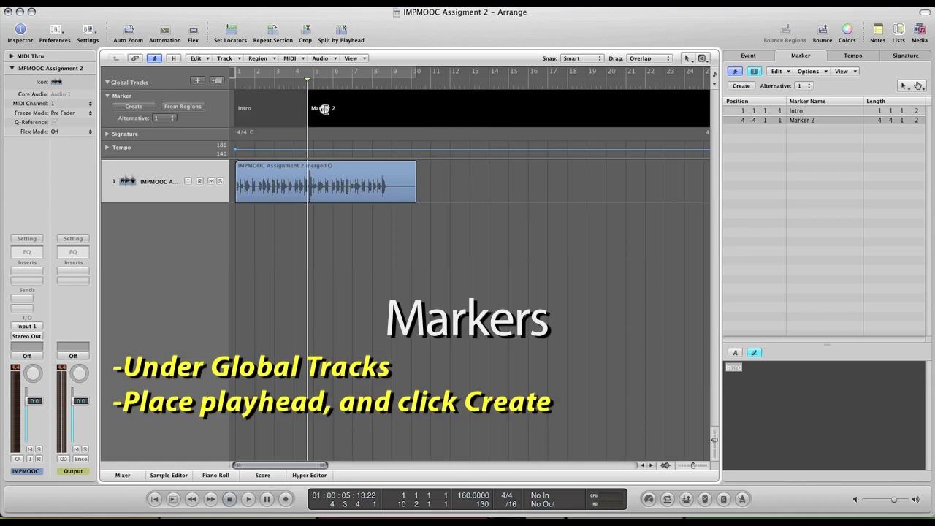
double_click(324, 109)
text(V)
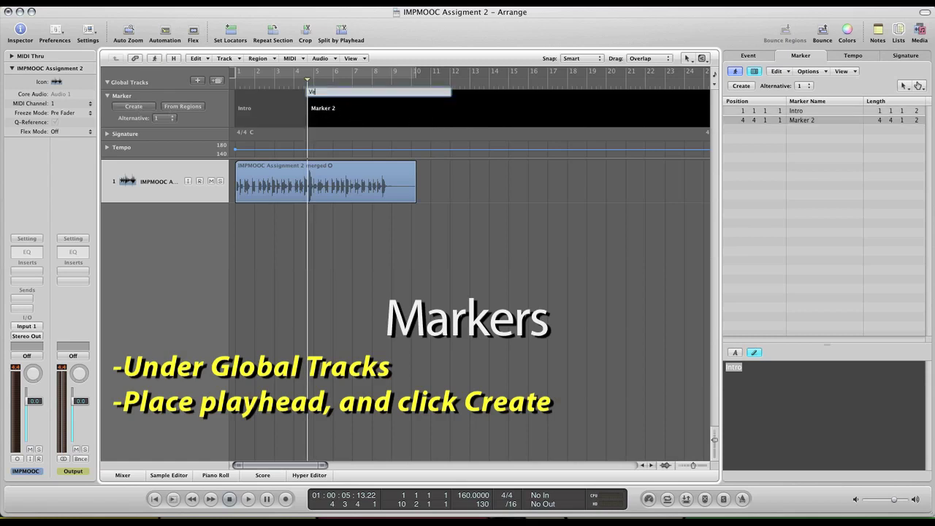
text(erse 1)
key(Return)
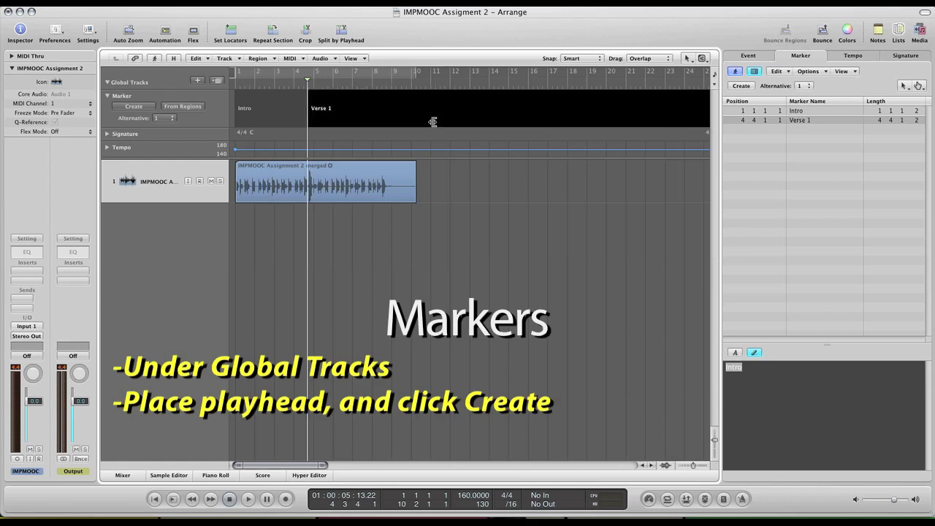
click(311, 179)
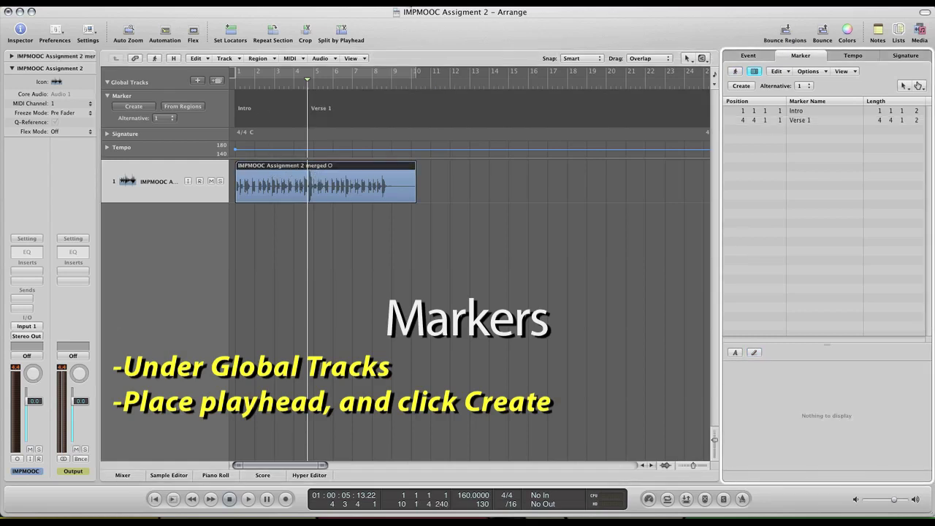
- Split the audio region at the playhead and select its second half
click(341, 31)
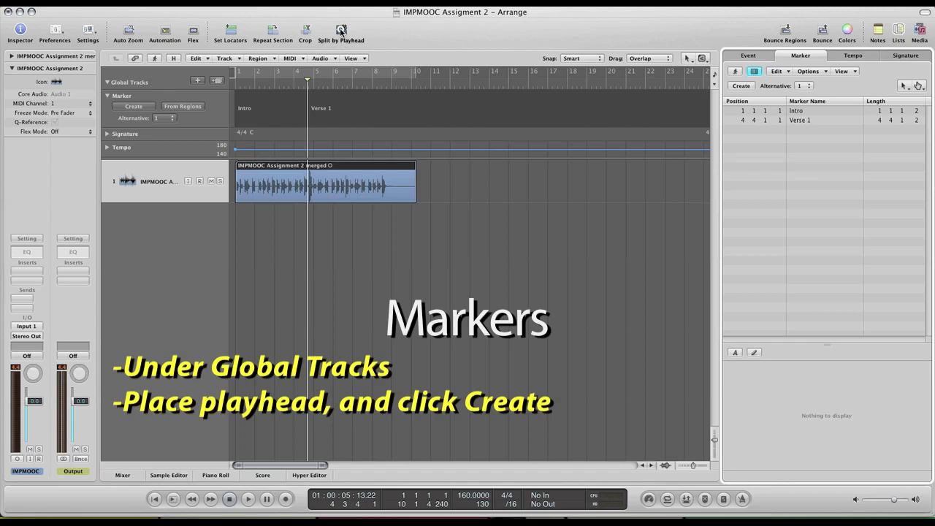
click(281, 173)
click(338, 178)
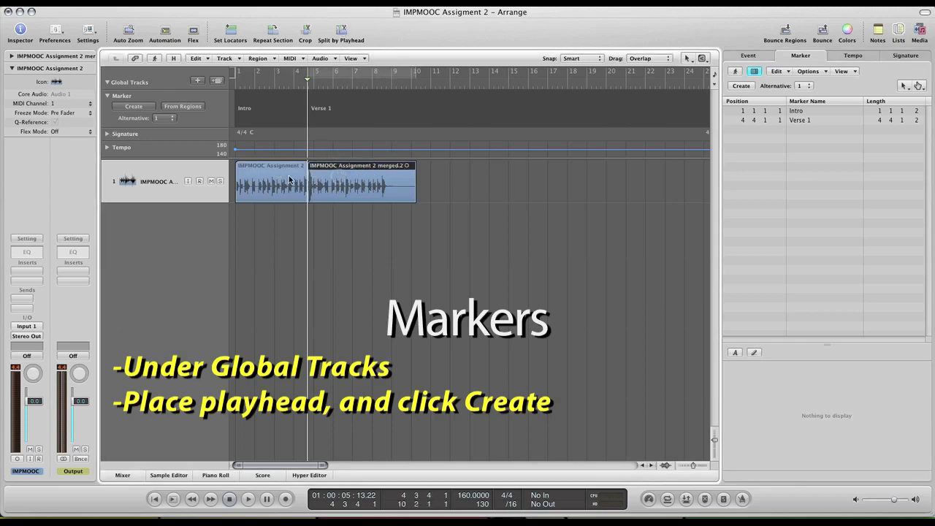
- Select the Intro and Verse 1 markers in turn, move the playhead to bar 11, and zoom out
click(266, 117)
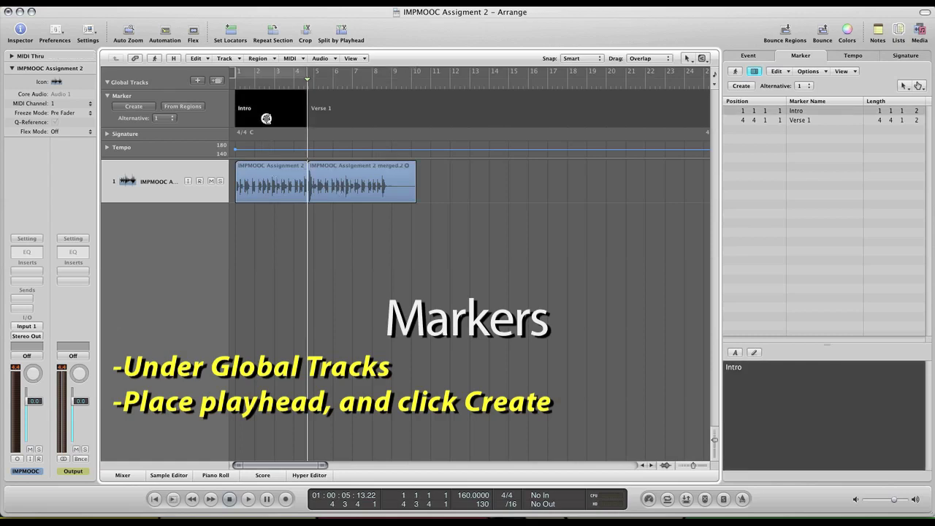
click(357, 115)
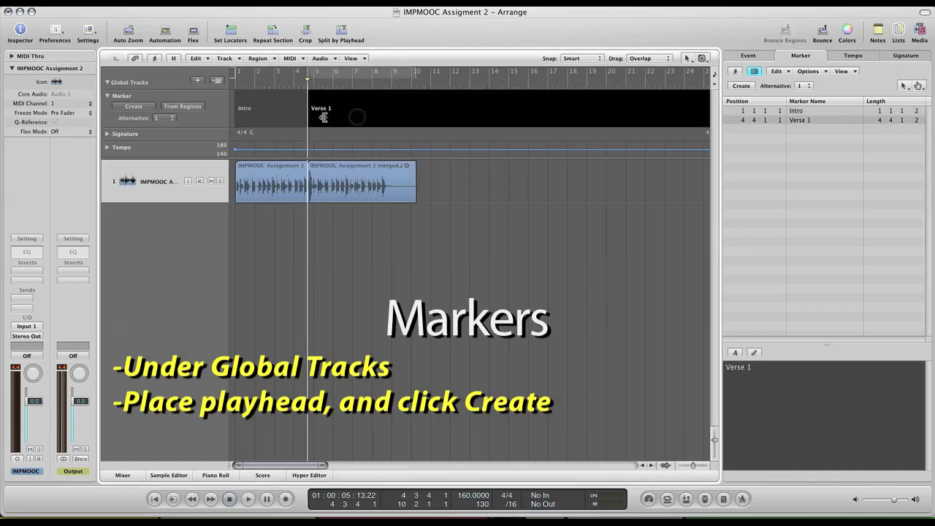
click(261, 114)
click(345, 114)
click(535, 218)
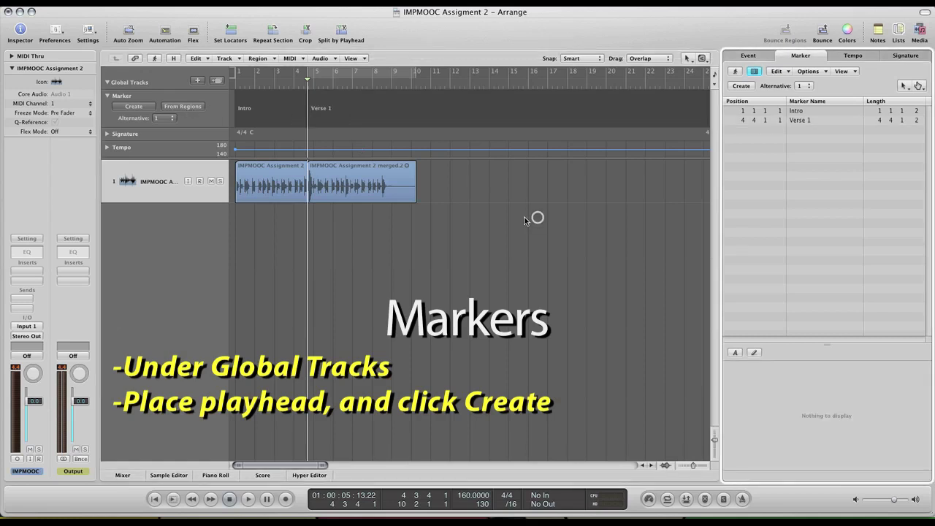
click(438, 85)
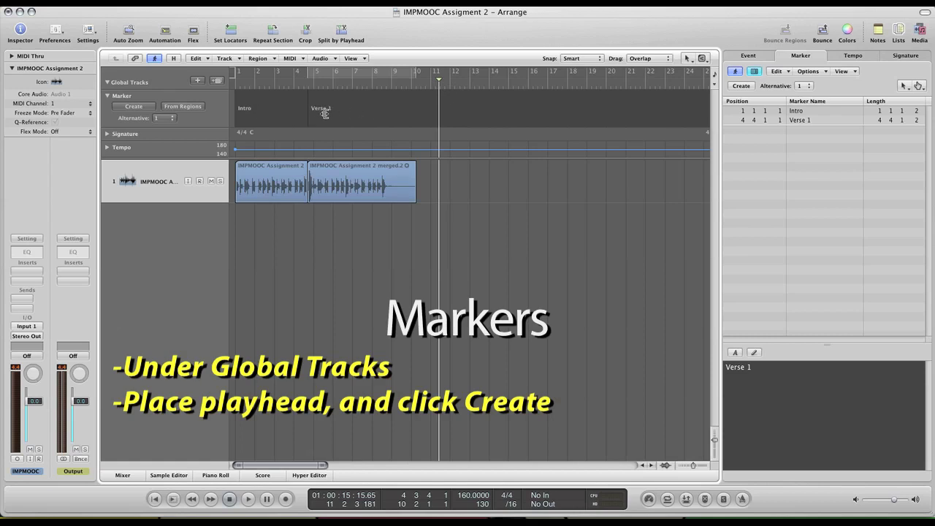
scroll(324, 113, down, 3)
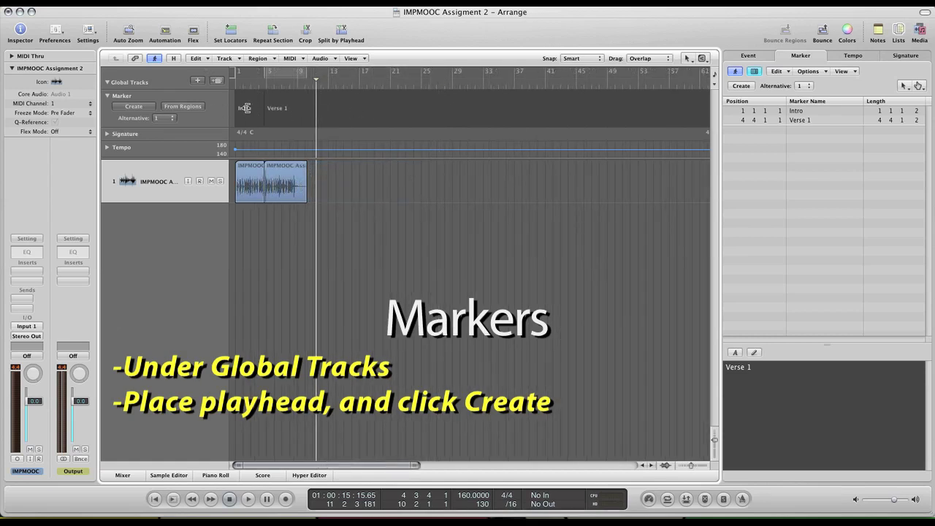
click(246, 108)
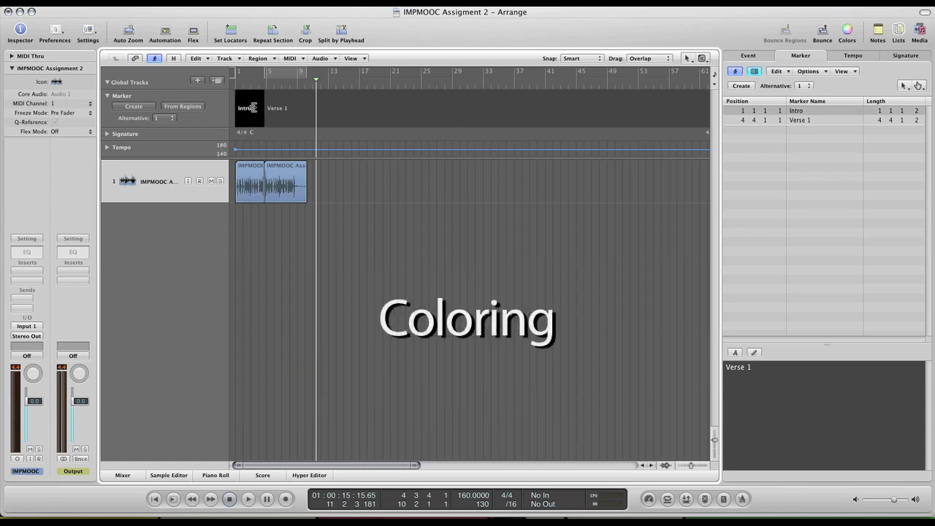
- Colour the Intro marker red from the Color palette
click(292, 108)
click(239, 108)
click(847, 33)
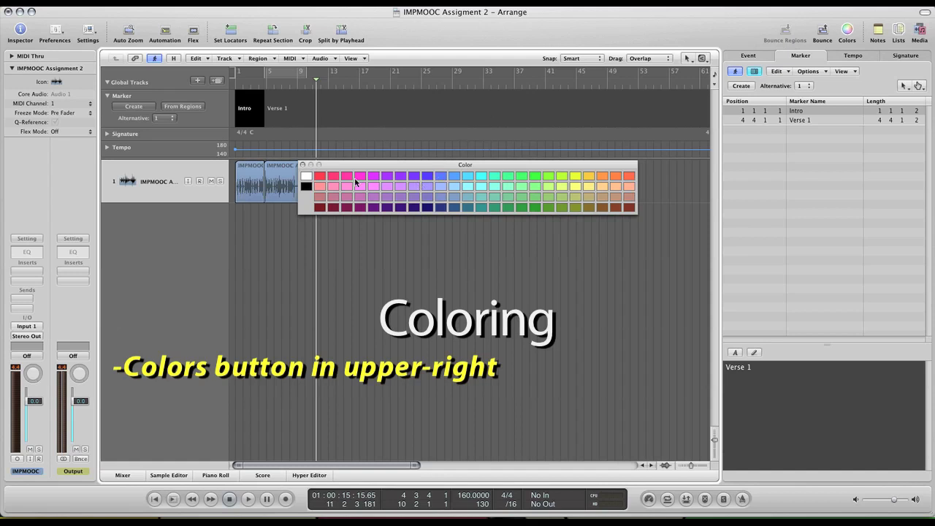
drag(339, 168, 339, 131)
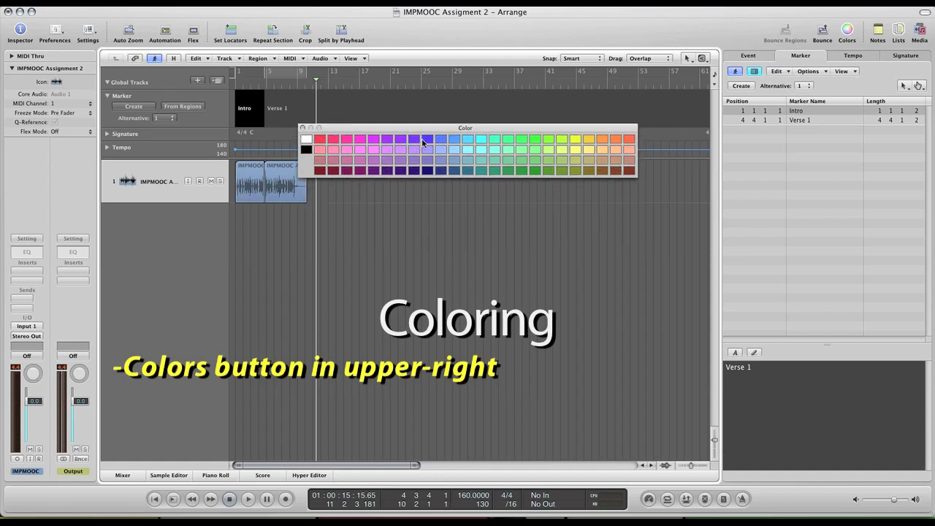
click(629, 140)
- Check the marker colours and move the Color palette below the audio regions
click(295, 110)
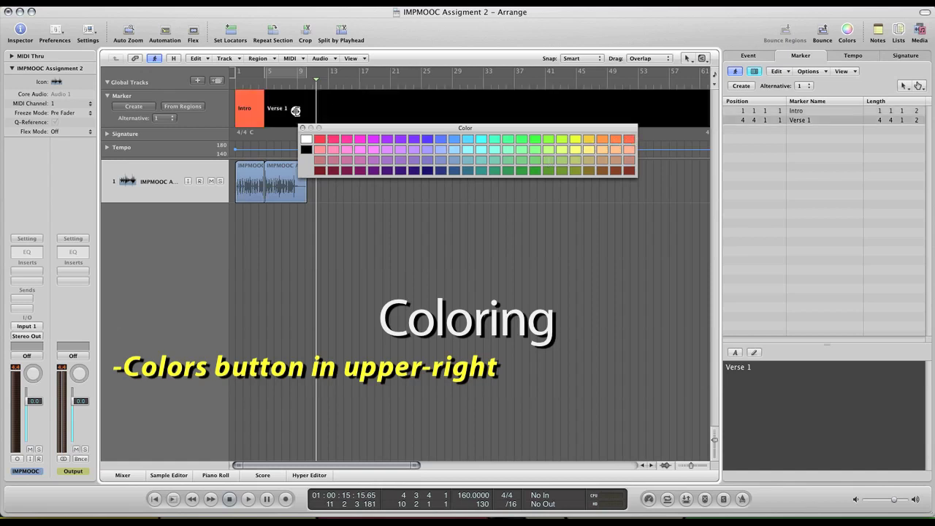
click(248, 111)
click(331, 187)
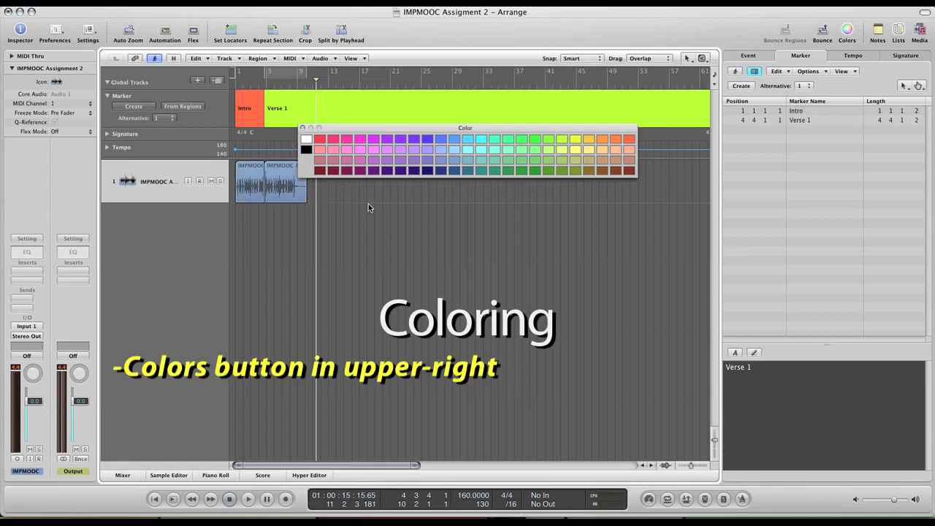
drag(345, 128, 309, 227)
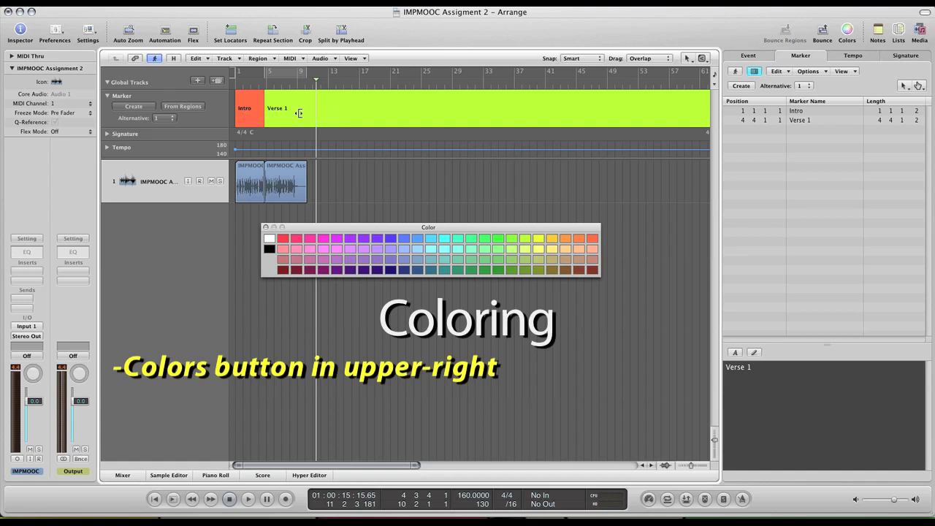
- Colour the first audio region orange-red and the second green as a trial
click(280, 186)
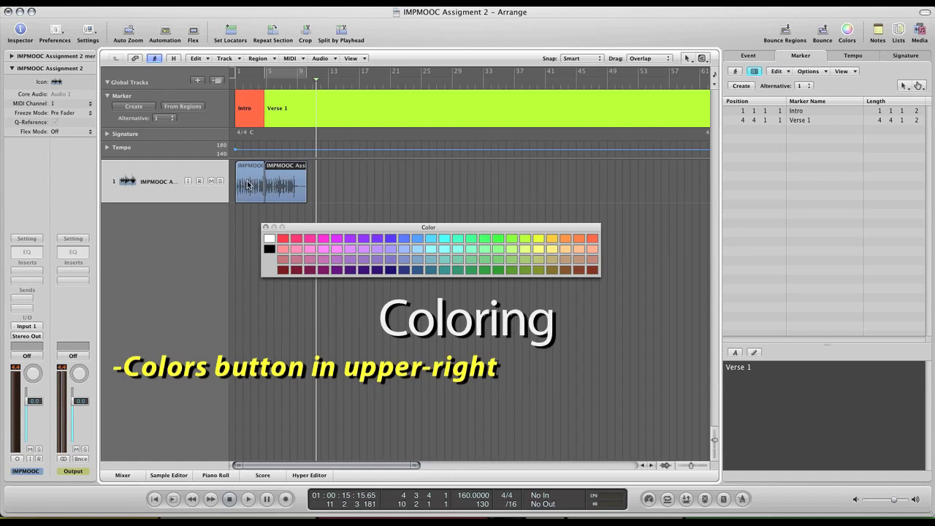
click(249, 184)
click(275, 182)
click(247, 184)
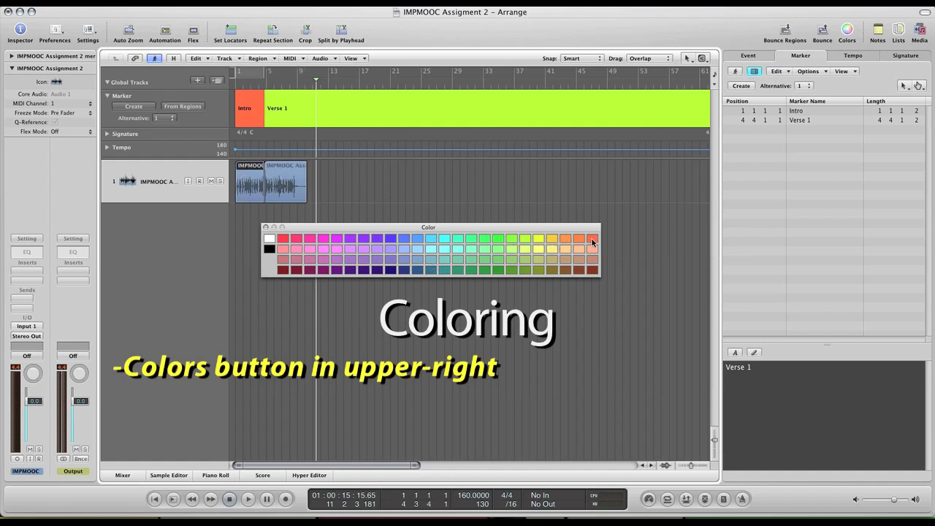
click(593, 242)
click(279, 168)
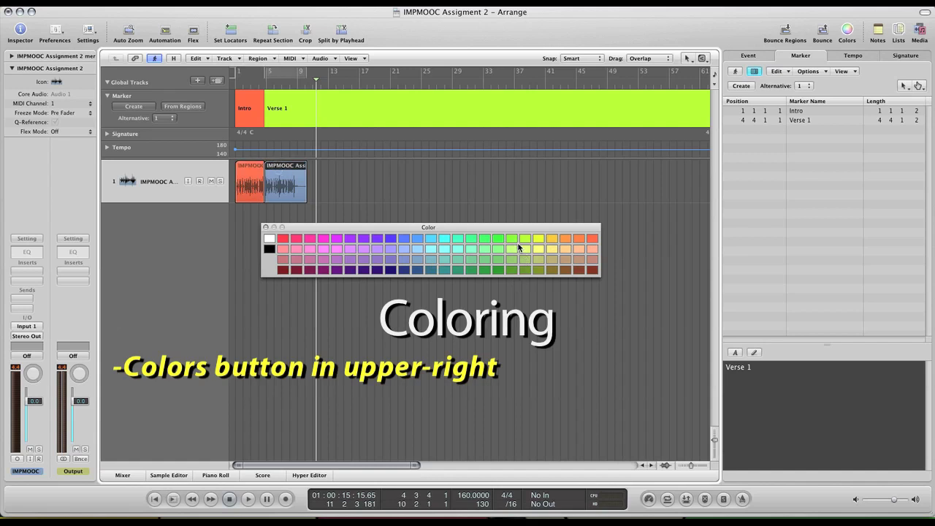
click(518, 247)
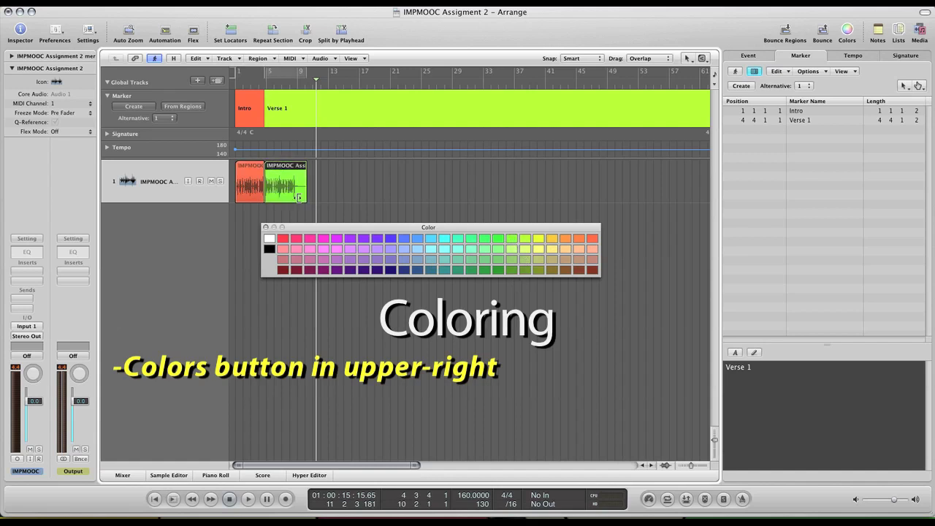
- Recolour the first audio region blue and the second yellow-green
click(252, 175)
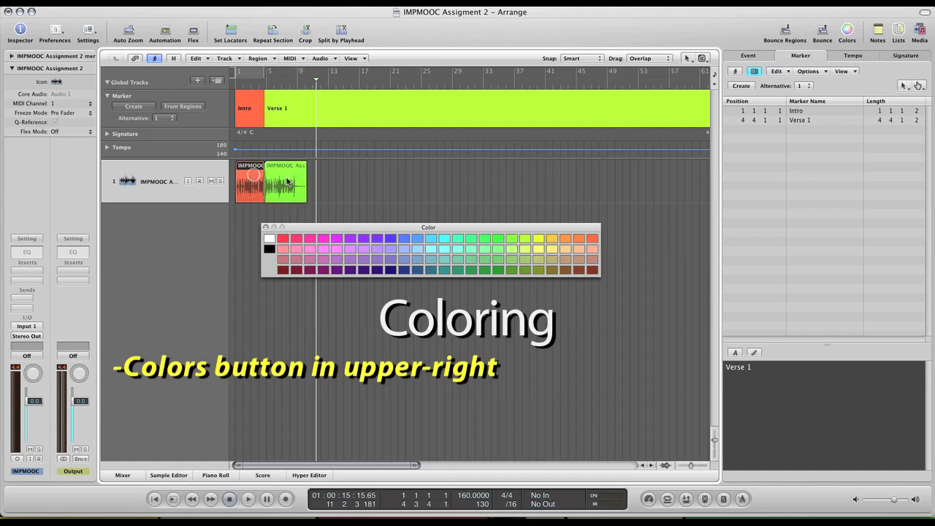
shift+click(287, 182)
click(349, 247)
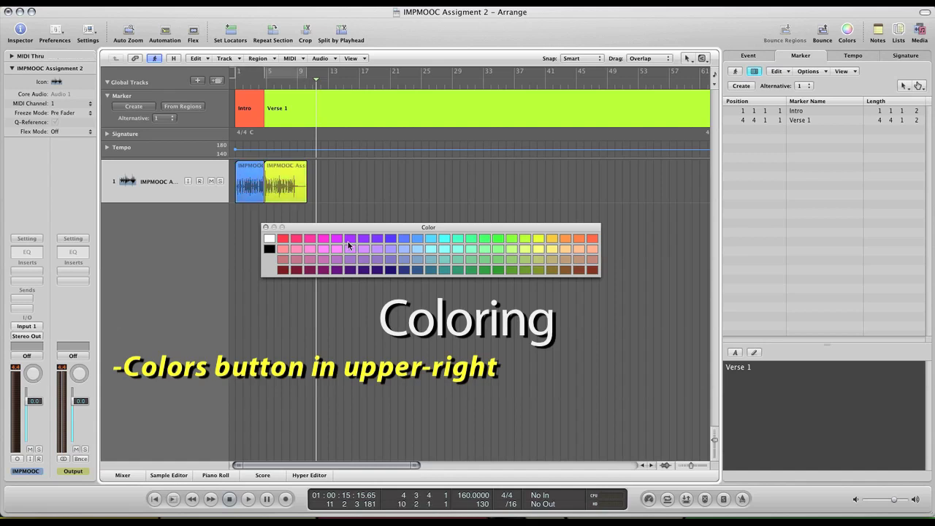